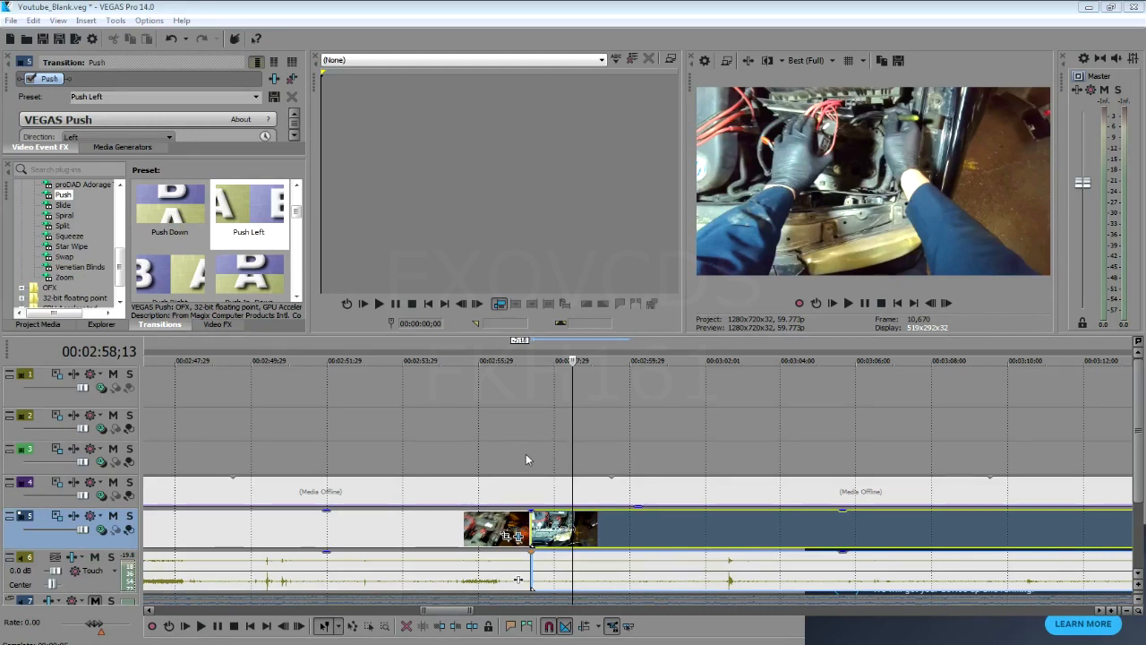
# - Play the footage across the cut near 00:02:57 and step back to the frame at 00:03:01;17
pyautogui.click(526, 453)
pyautogui.click(201, 627)
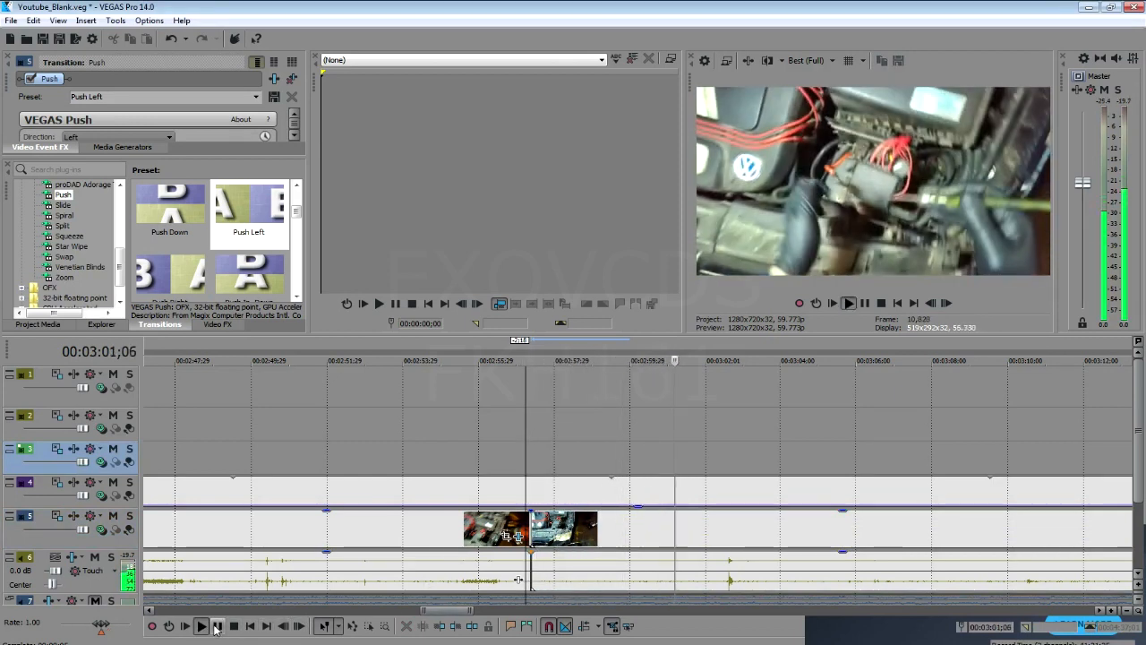
pyautogui.click(216, 627)
pyautogui.press('Left')
pyautogui.press('Left')
pyautogui.press('Left')
pyautogui.press('Left')
pyautogui.press('Left')
pyautogui.press('Left')
pyautogui.press('Left')
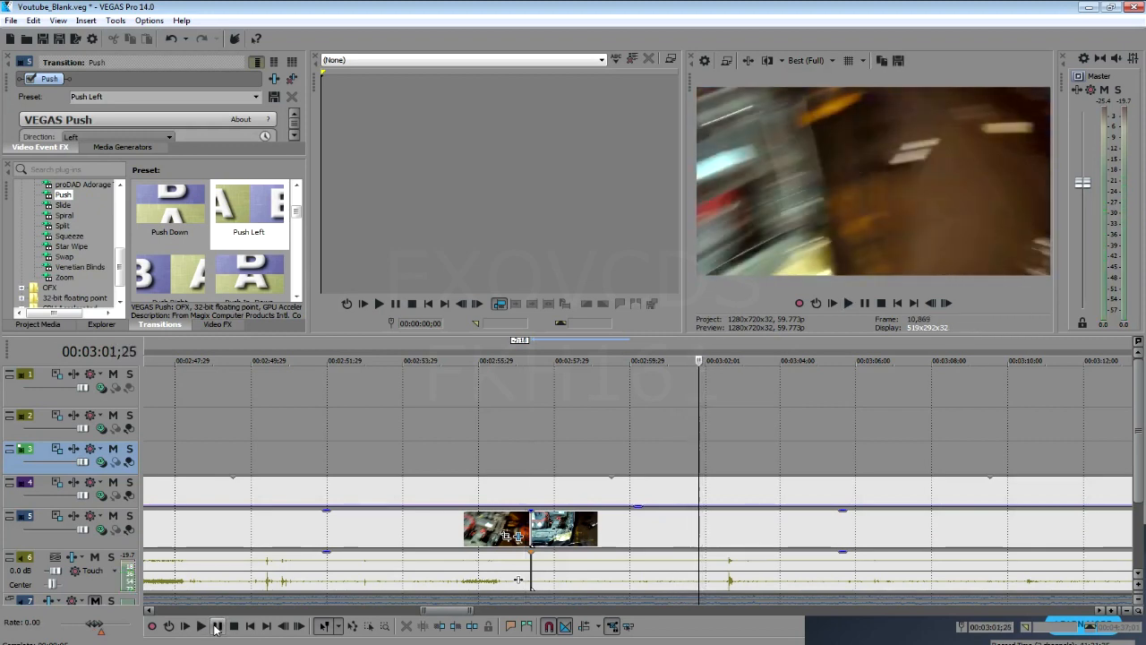
pyautogui.press('Left')
pyautogui.press('Left')
pyautogui.press('Left')
pyautogui.press('Left')
pyautogui.press('Left')
pyautogui.press('Left')
pyautogui.press('Left')
pyautogui.press('Left')
pyautogui.press('Left')
pyautogui.press('Left')
pyautogui.press('Left')
pyautogui.press('Left')
pyautogui.press('Left')
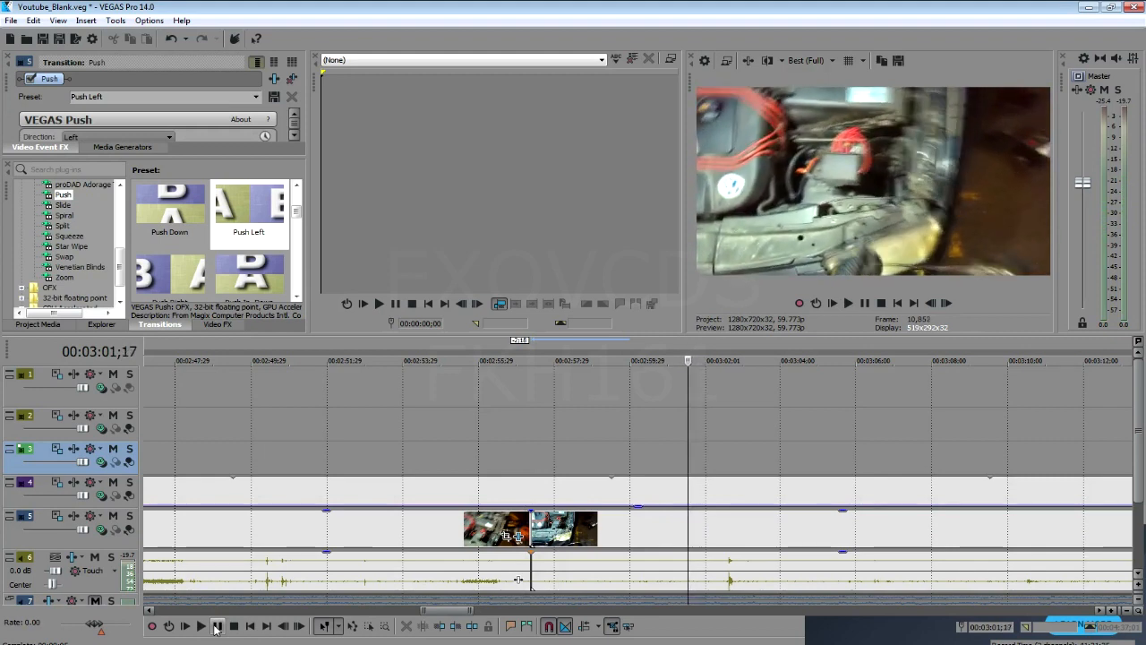
pyautogui.hotkey('ctrl', 'v')
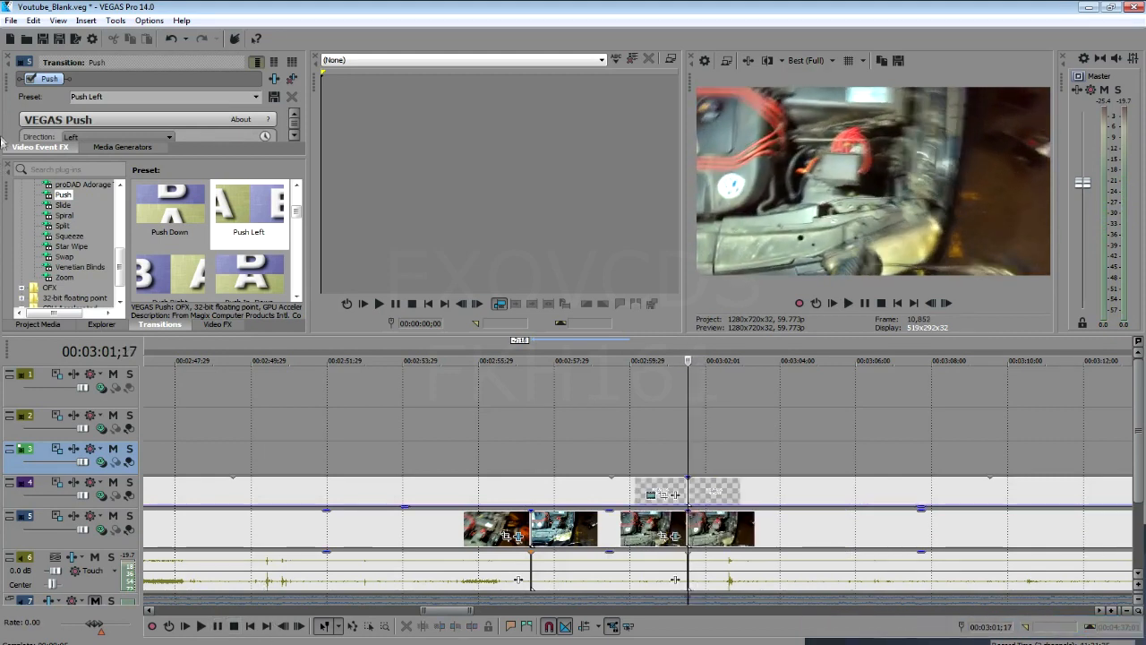
pyautogui.click(33, 19)
pyautogui.click(54, 28)
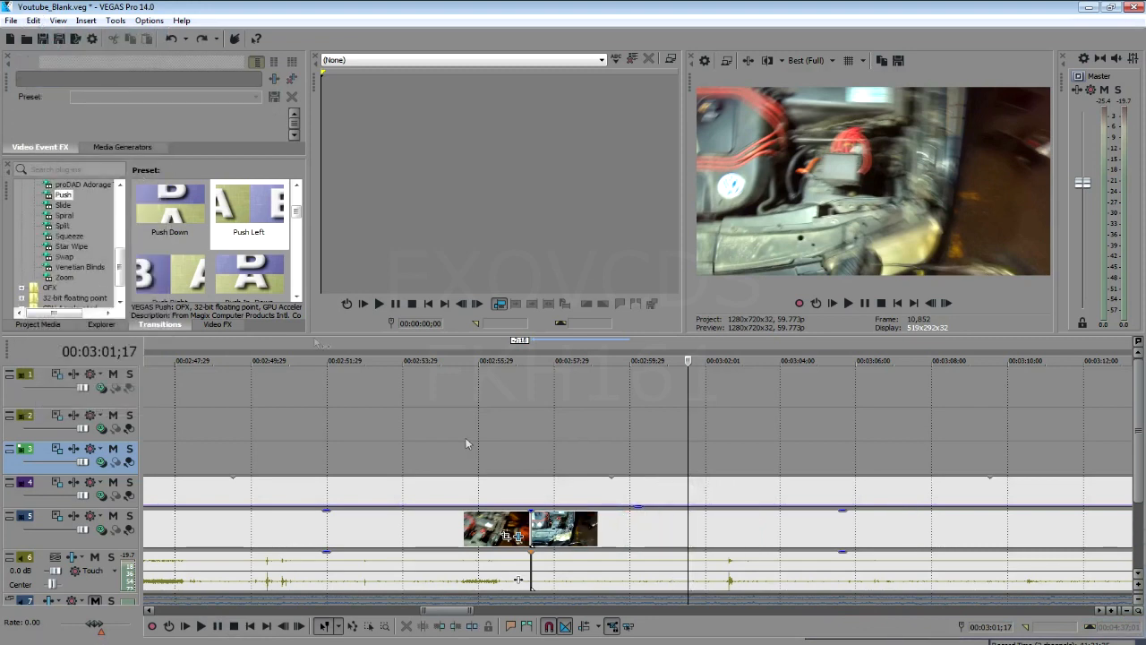
# - Split the track 5 video clip and its audio at 00:03:01;17 and at 00:03:03;21
pyautogui.click(688, 528)
pyautogui.hotkey('ctrl', 'v')
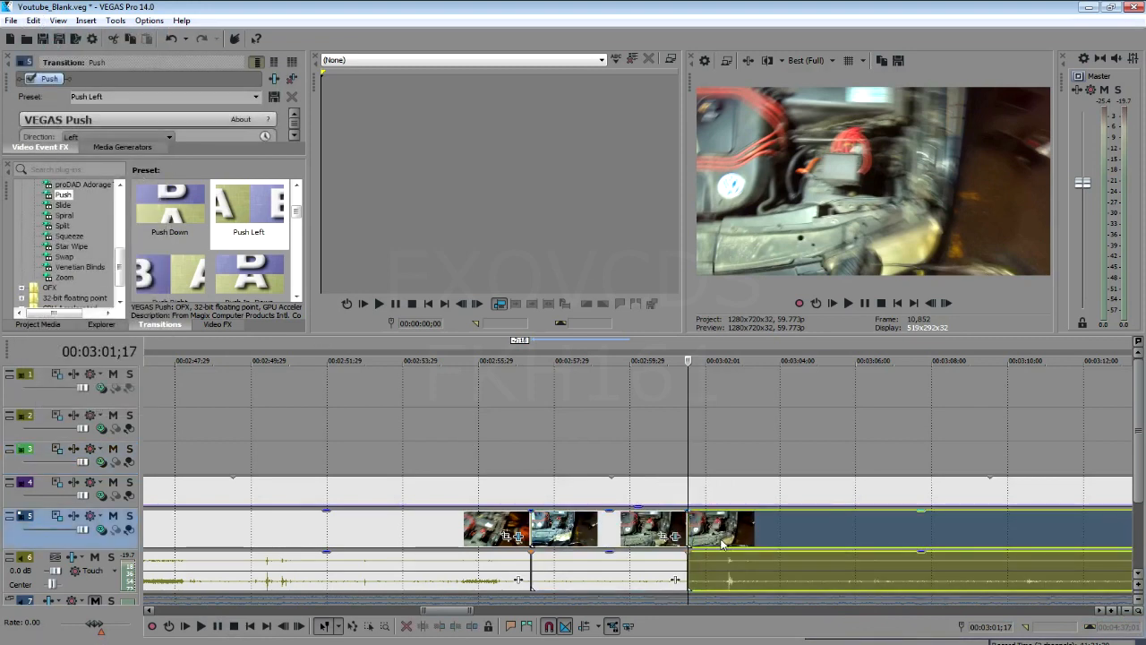
pyautogui.scroll(-6, 722, 544)
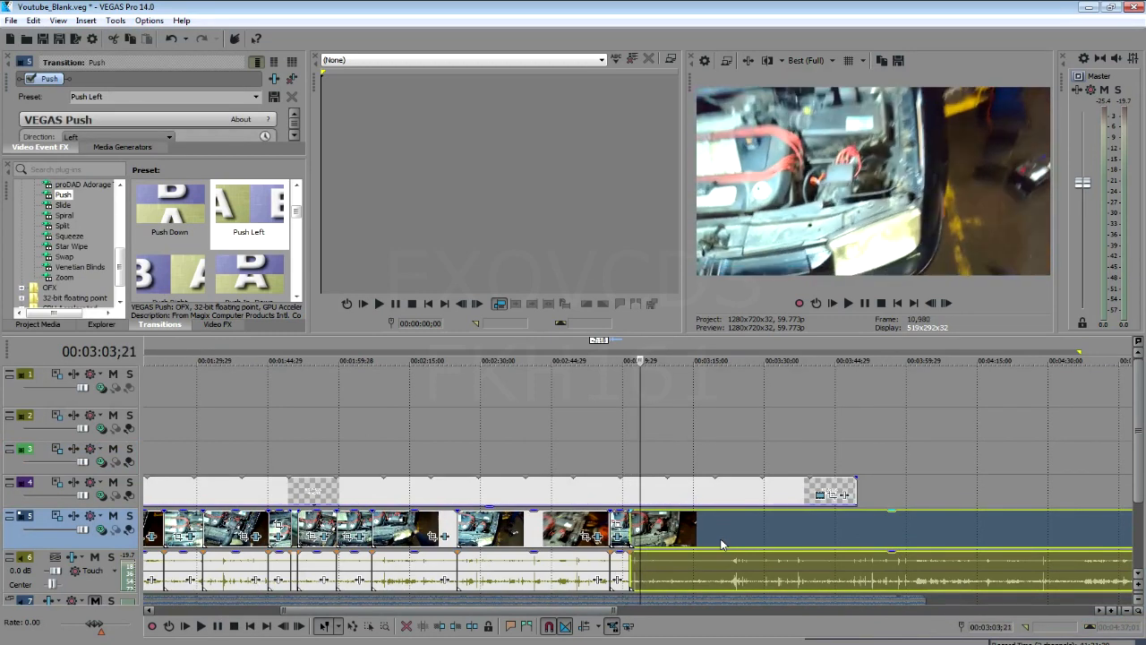
pyautogui.scroll(5, 614, 515)
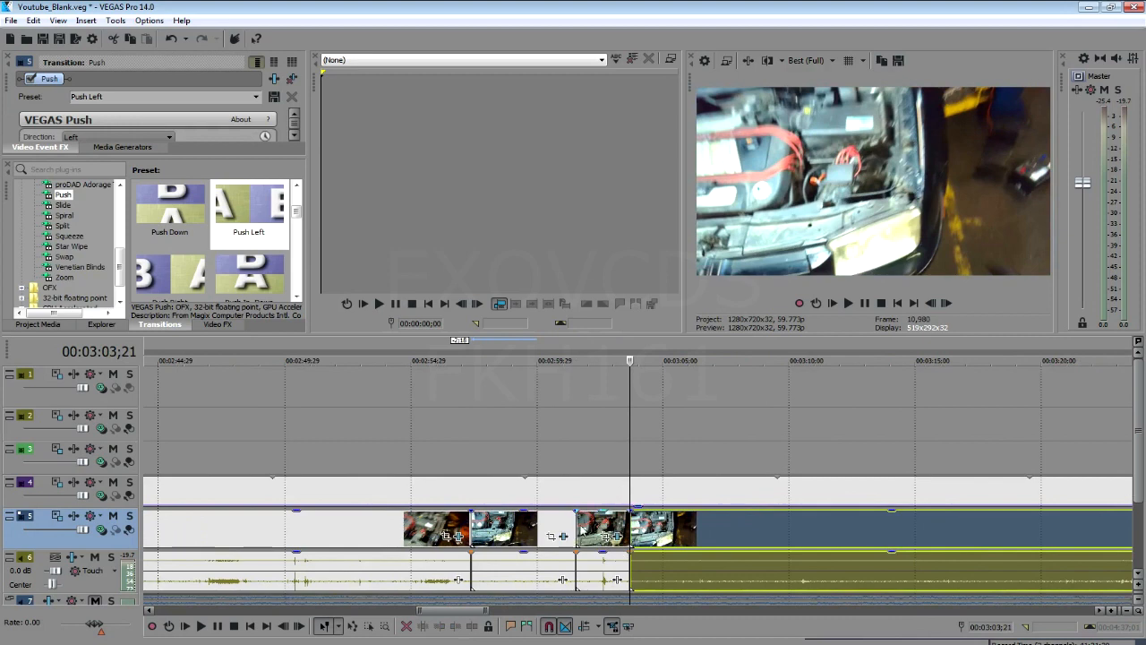
# - Delete the short segment starting at 00:03:01;17, move the following clip back to close the gap, and play across the join
pyautogui.click(579, 529)
pyautogui.press('Delete')
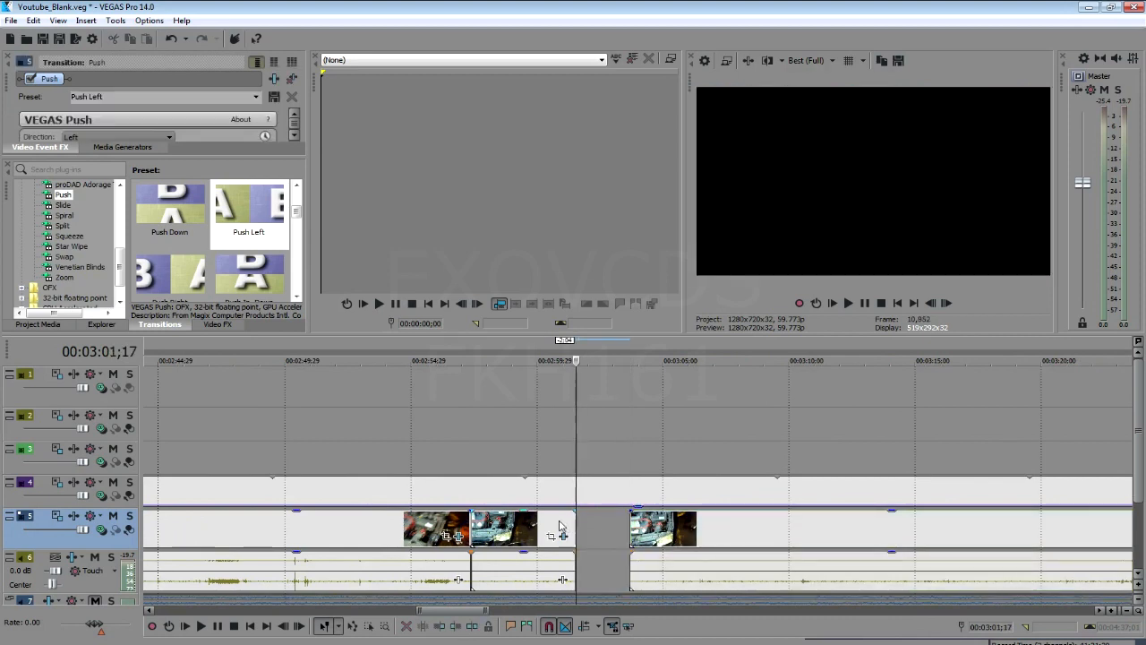
pyautogui.click(560, 528)
pyautogui.moveTo(654, 528); pyautogui.dragTo(600, 528)
pyautogui.click(200, 626)
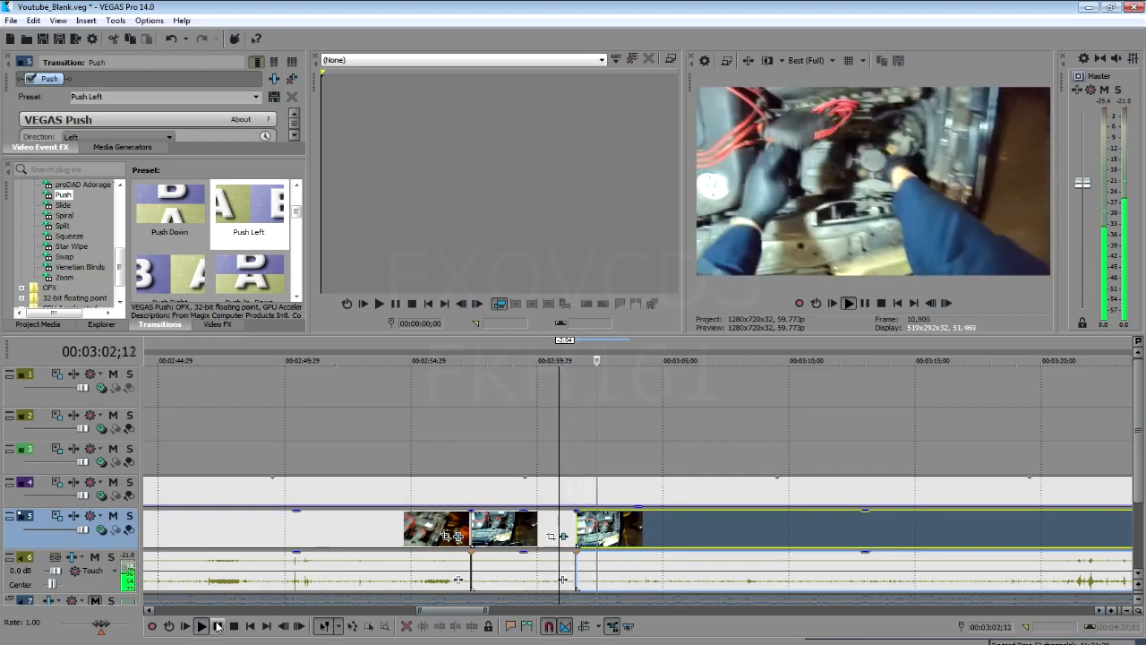
pyautogui.click(217, 627)
# - Play on from just before the new join and split the track 5 clip and its audio at 00:03:19;00
pyautogui.click(555, 530)
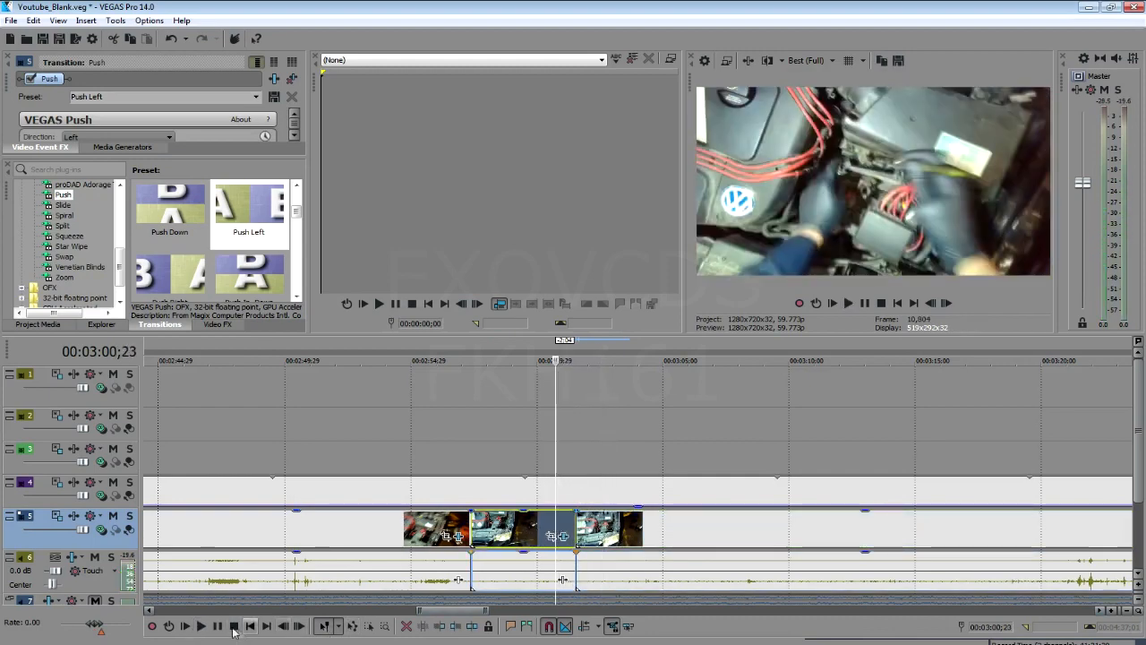
pyautogui.click(203, 625)
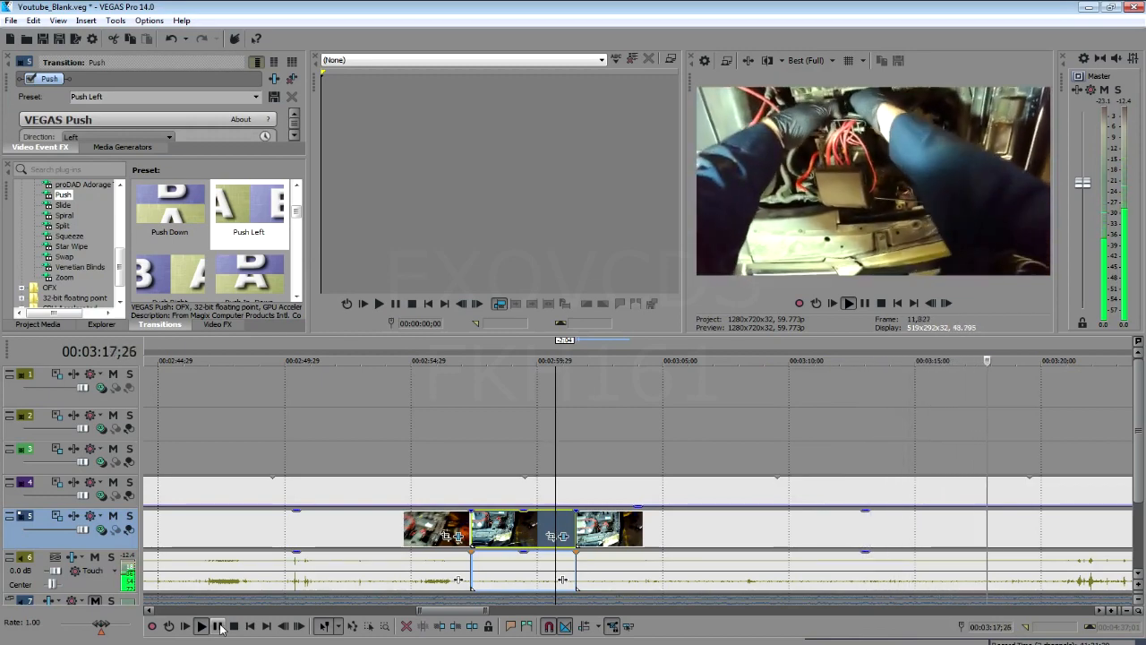
pyautogui.click(221, 627)
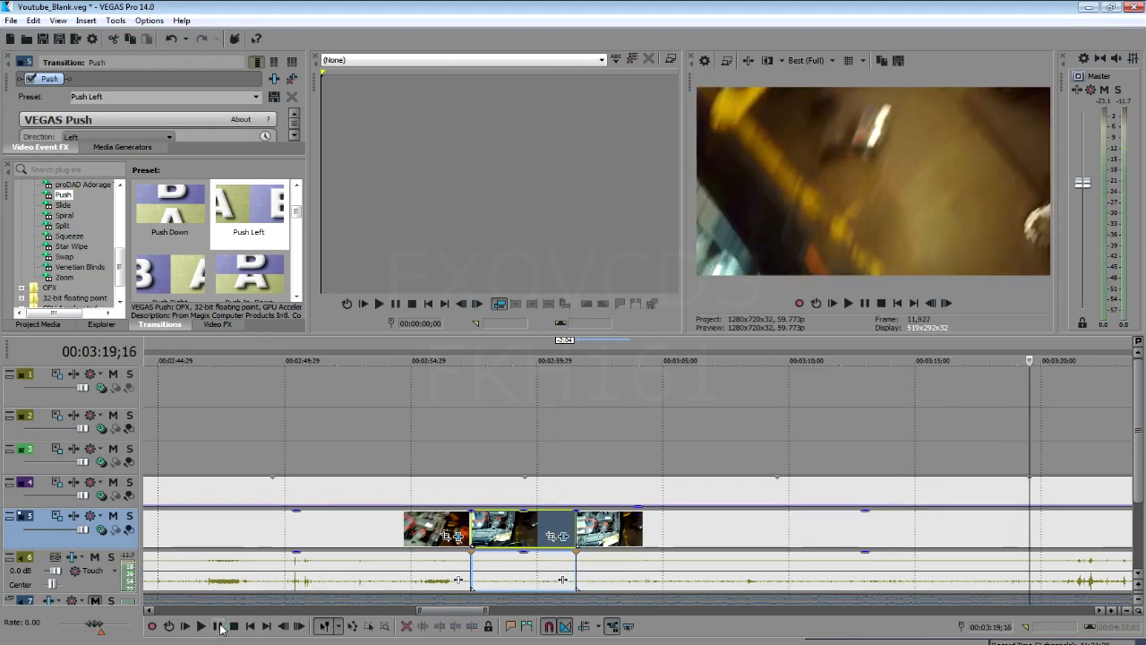
pyautogui.press('Left')
pyautogui.press('Left')
pyautogui.press('Left')
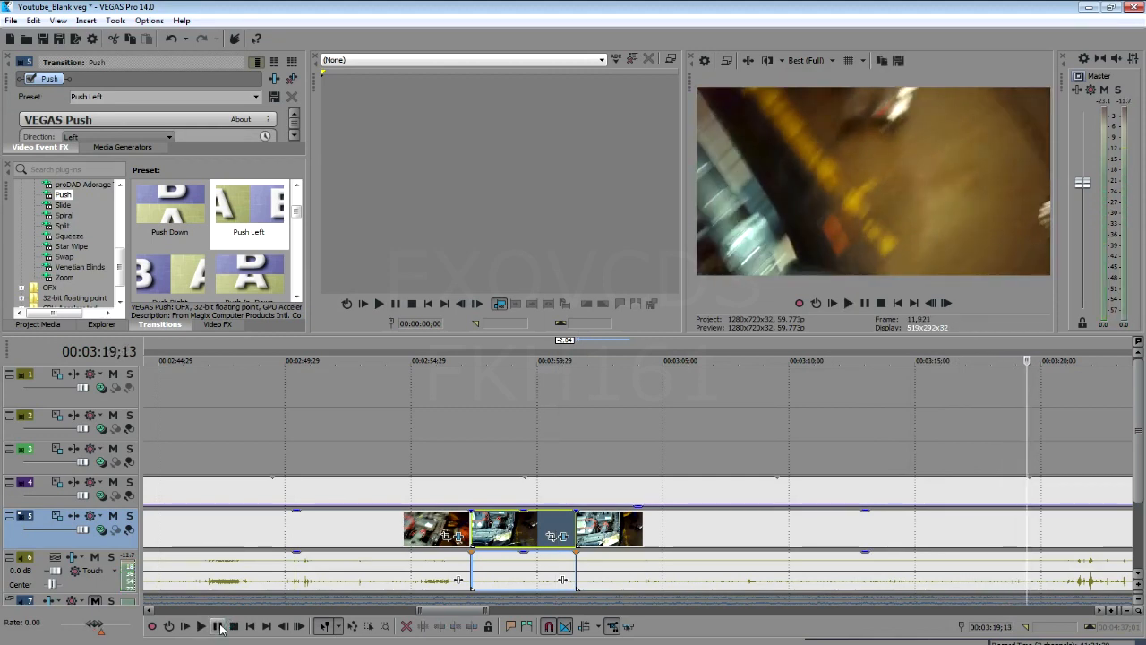
pyautogui.press('Left')
pyautogui.press('Left')
pyautogui.press('Left')
pyautogui.press('Left')
pyautogui.press('Left')
pyautogui.press('Left')
pyautogui.press('Left')
pyautogui.press('Left')
pyautogui.press('Left')
pyautogui.press('Left')
pyautogui.press('Left')
pyautogui.press('Left')
pyautogui.press('Left')
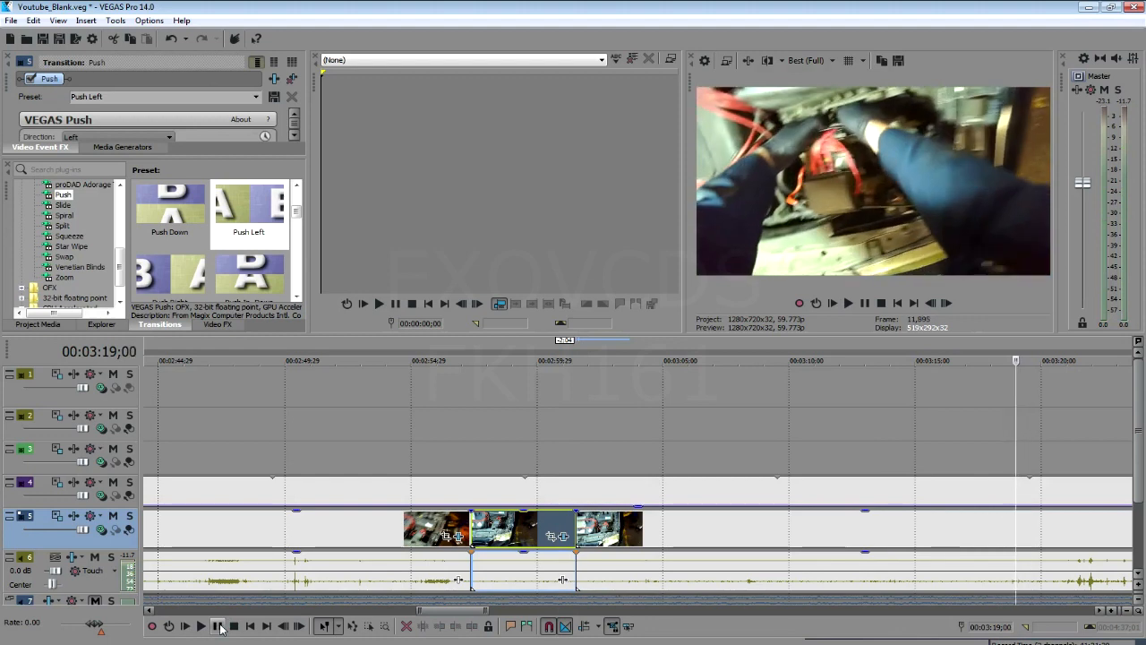
pyautogui.click(1015, 528)
pyautogui.press('s')
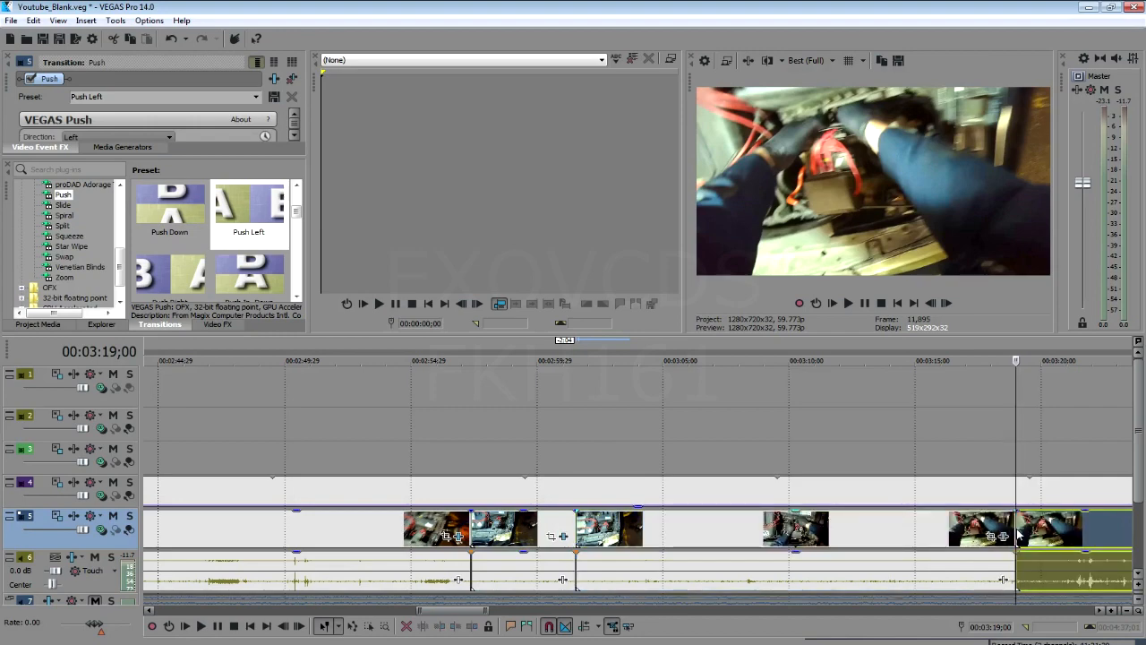
# - Play on from the 00:03:19;00 split and examine the open tool drawer shot frame by frame around 00:03:23;06
pyautogui.scroll(-4, 1016, 529)
pyautogui.press('space')
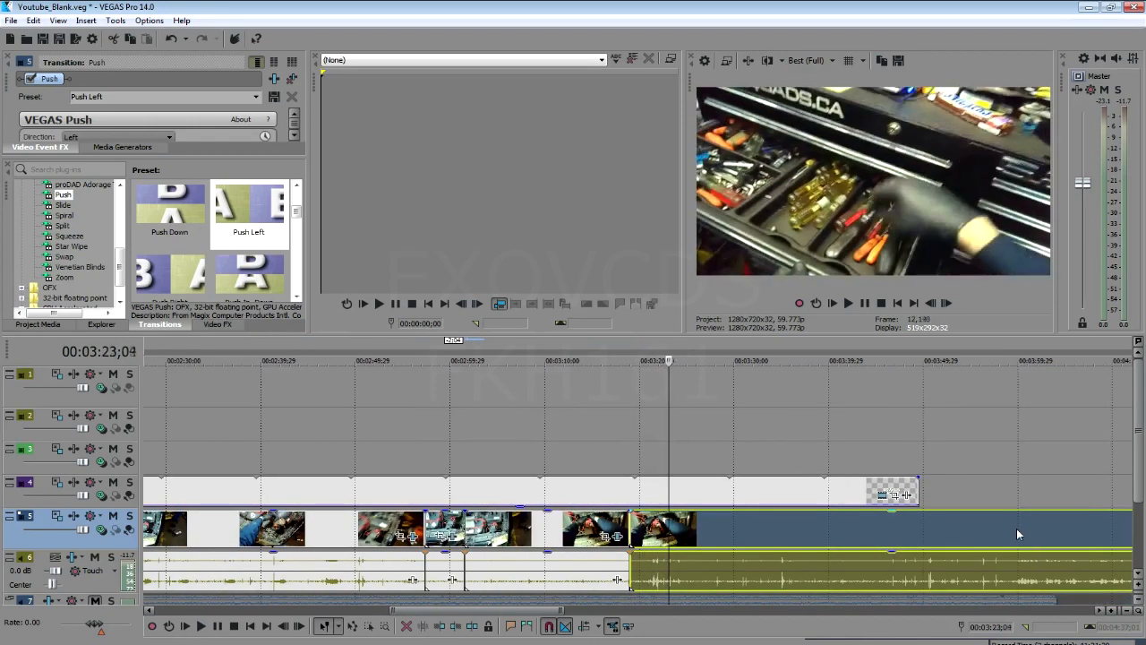
pyautogui.press('Right')
pyautogui.press('Right')
pyautogui.press('Right')
pyautogui.press('Right')
pyautogui.press('Right')
pyautogui.press('Right')
pyautogui.press('Left')
pyautogui.press('Left')
pyautogui.press('Left')
pyautogui.press('Left')
pyautogui.press('Left')
pyautogui.press('Left')
pyautogui.press('Left')
pyautogui.press('Left')
pyautogui.press('Left')
pyautogui.press('Left')
pyautogui.press('Left')
pyautogui.press('Left')
pyautogui.press('Left')
pyautogui.press('Left')
pyautogui.press('Left')
pyautogui.press('Left')
pyautogui.press('Left')
pyautogui.press('Left')
pyautogui.press('Left')
pyautogui.press('Left')
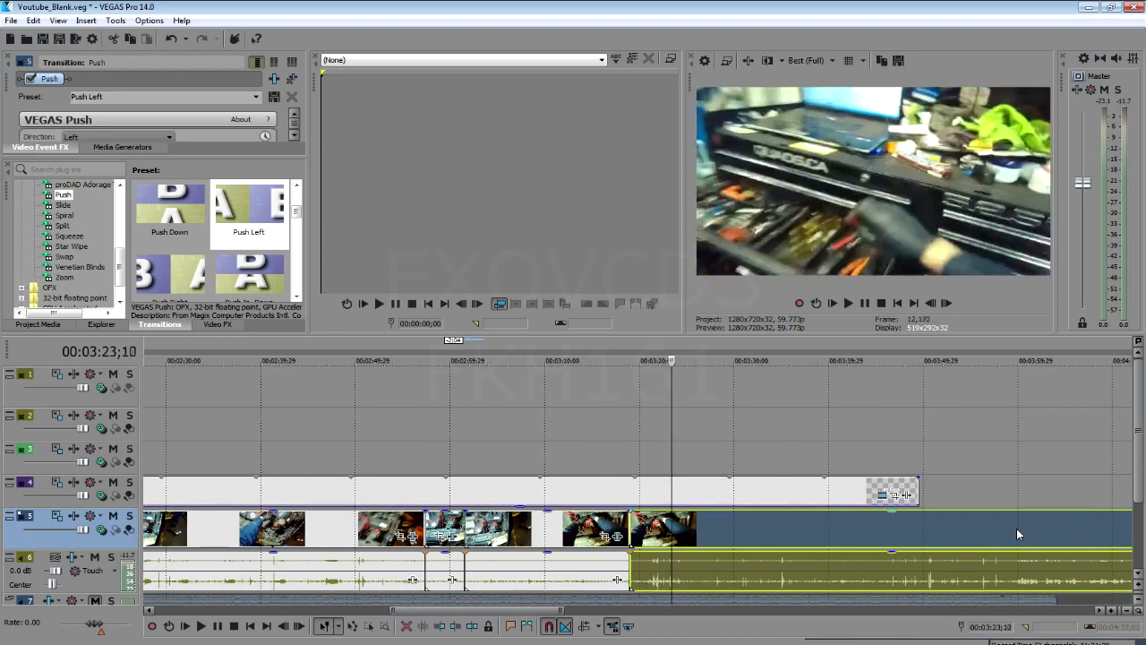
pyautogui.press('Right')
pyautogui.press('Right')
pyautogui.press('Right')
pyautogui.press('Right')
pyautogui.press('Right')
pyautogui.press('Right')
pyautogui.press('Right')
pyautogui.press('Right')
pyautogui.press('Right')
pyautogui.press('Right')
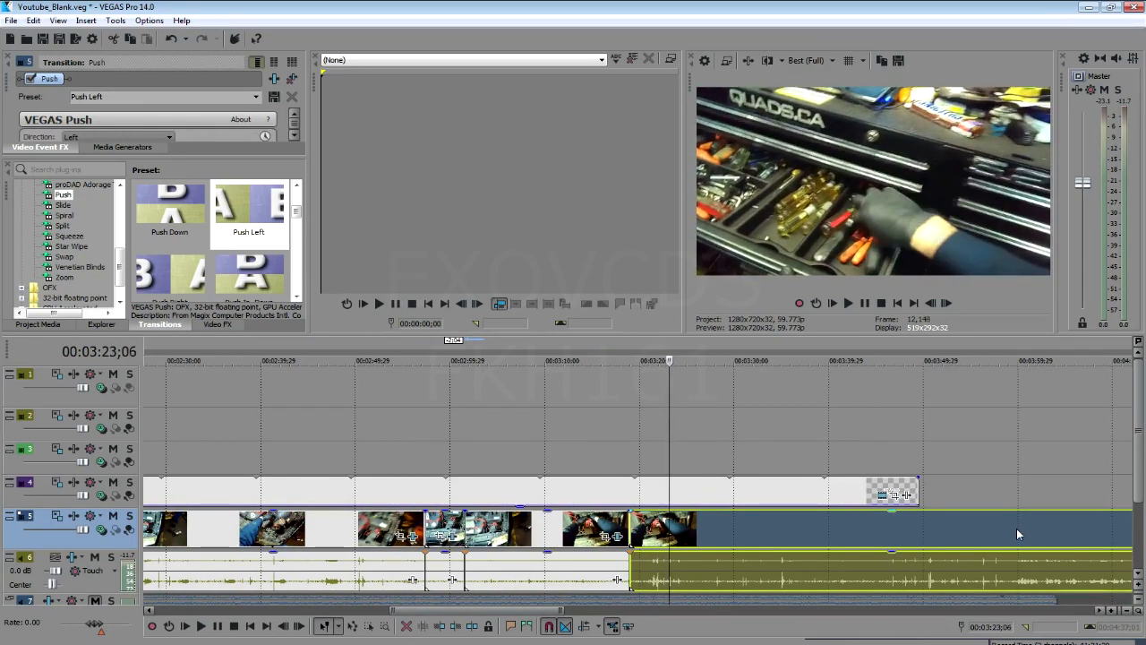
pyautogui.press('Left')
pyautogui.press('Left')
pyautogui.press('Left')
pyautogui.press('Left')
pyautogui.press('Left')
pyautogui.press('Left')
pyautogui.press('Left')
pyautogui.press('Left')
pyautogui.press('Left')
pyautogui.press('Left')
pyautogui.press('Left')
pyautogui.press('Left')
pyautogui.press('Left')
pyautogui.press('Left')
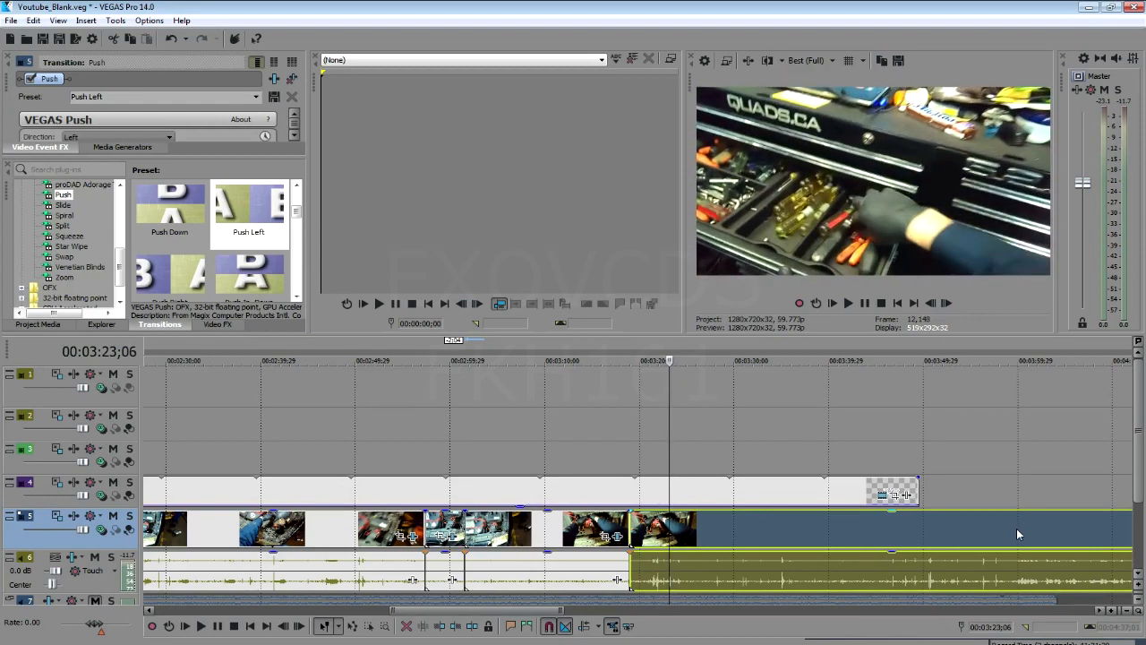
# - Step back through the footage from the open drawer to the closed toolbox shot at 00:03:20;16
pyautogui.press('Left')
pyautogui.press('Left')
pyautogui.press('Left')
pyautogui.press('Left')
pyautogui.press('Left')
pyautogui.press('Left')
pyautogui.press('Left')
pyautogui.press('Left')
pyautogui.press('Left')
pyautogui.press('Left')
pyautogui.press('Left')
pyautogui.press('Left')
pyautogui.press('Left')
pyautogui.press('Left')
pyautogui.press('Left')
pyautogui.press('Left')
pyautogui.press('Left')
pyautogui.press('Left')
pyautogui.press('Left')
pyautogui.press('Left')
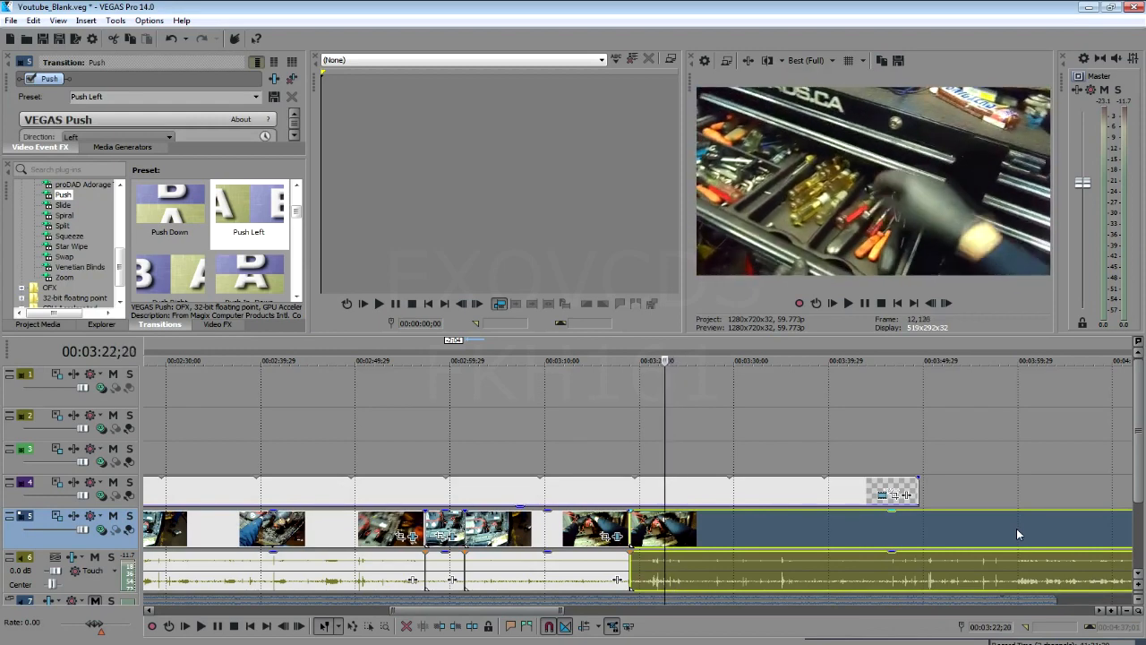
pyautogui.press('Left')
pyautogui.press('Left')
pyautogui.press('Left')
pyautogui.press('Left')
pyautogui.press('Left')
pyautogui.press('Left')
pyautogui.press('Left')
pyautogui.press('Left')
pyautogui.press('Left')
pyautogui.press('Left')
pyautogui.press('Left')
pyautogui.press('Left')
pyautogui.press('Left')
pyautogui.press('Left')
pyautogui.press('Left')
pyautogui.press('Left')
pyautogui.press('Left')
pyautogui.press('Left')
pyautogui.press('Left')
pyautogui.press('Left')
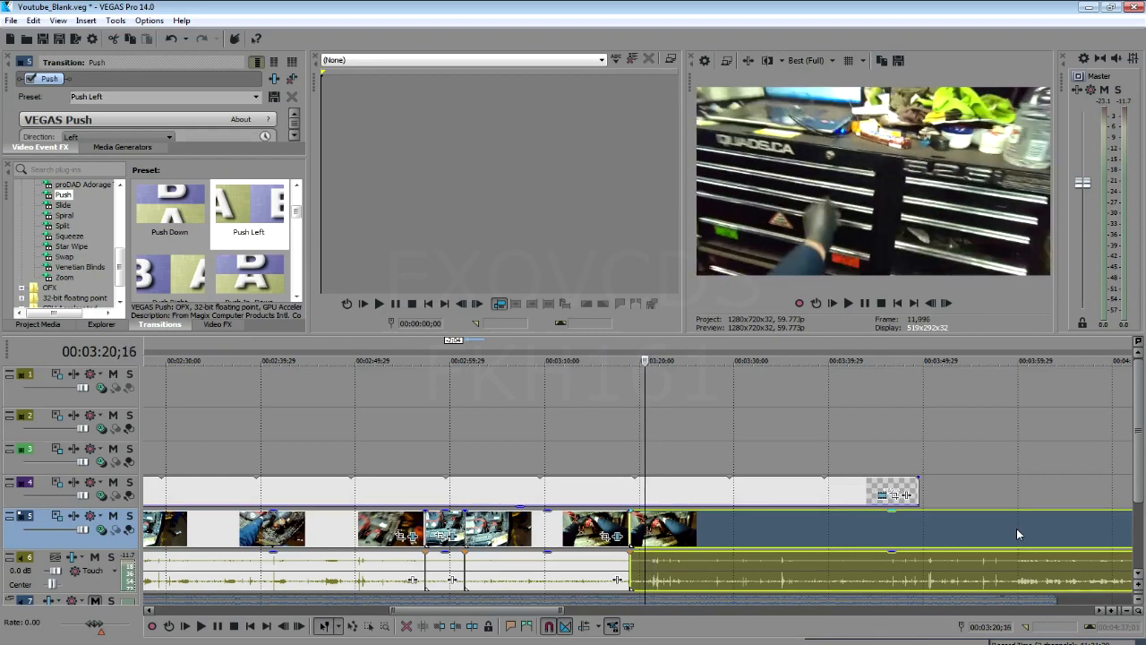
# - Examine the closed toolbox footage frame by frame around 00:03:20;16
pyautogui.press('Right')
pyautogui.press('Right')
pyautogui.press('Right')
pyautogui.press('Right')
pyautogui.press('Right')
pyautogui.press('Right')
pyautogui.press('Right')
pyautogui.press('Right')
pyautogui.press('Right')
pyautogui.press('Right')
pyautogui.press('Right')
pyautogui.press('Right')
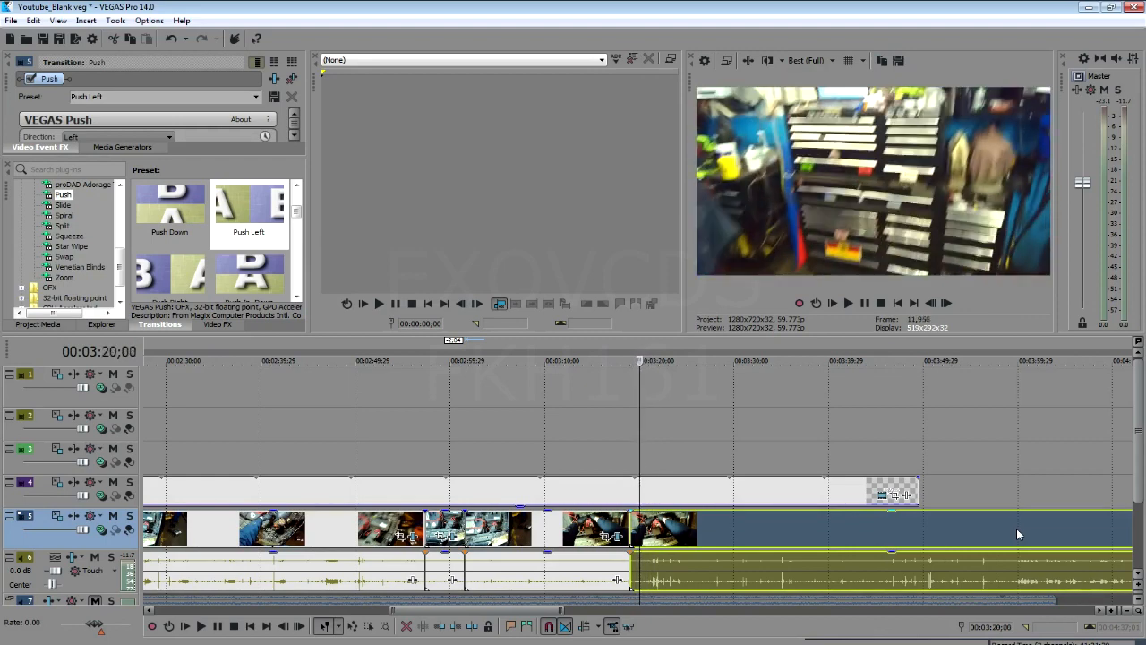
pyautogui.press('Right')
pyautogui.press('Right')
pyautogui.press('Right')
pyautogui.press('Right')
pyautogui.press('Right')
pyautogui.press('Right')
pyautogui.press('Right')
pyautogui.press('Right')
pyautogui.press('Right')
pyautogui.press('Right')
pyautogui.press('Right')
pyautogui.press('Right')
pyautogui.press('Right')
pyautogui.press('Right')
pyautogui.press('Right')
pyautogui.press('Right')
pyautogui.press('Right')
pyautogui.press('Right')
pyautogui.press('Right')
pyautogui.press('Right')
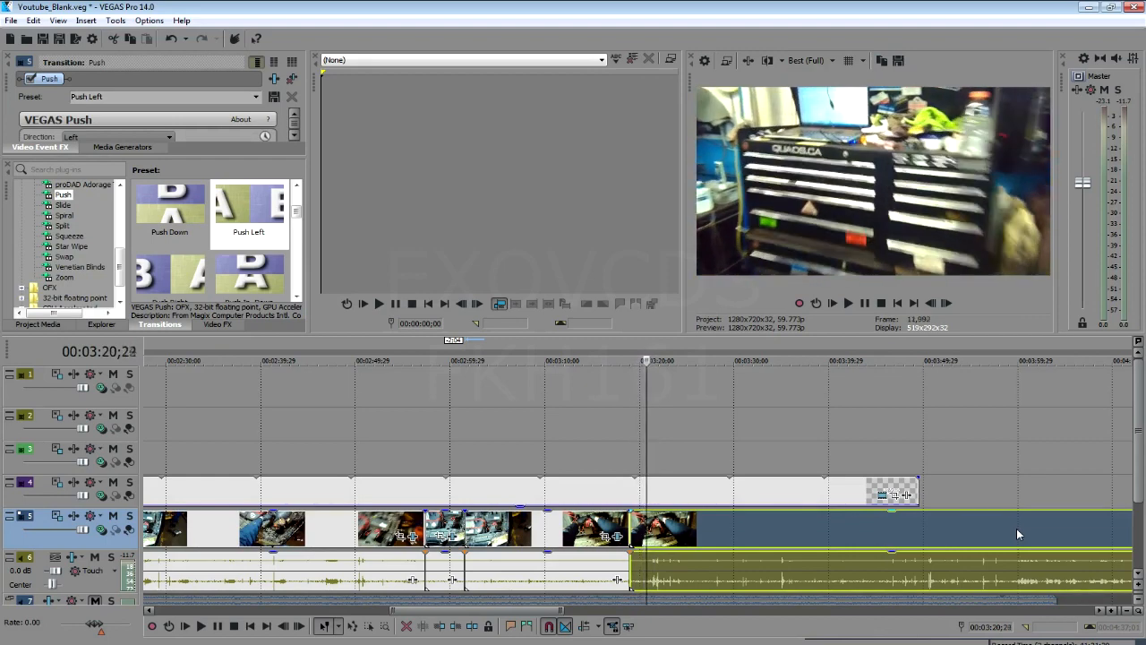
# - Step back through the footage from the toolbox to the engine bay shot at 00:03:18;16, before the split
pyautogui.press('Left')
pyautogui.press('Left')
pyautogui.press('Left')
pyautogui.press('Left')
pyautogui.press('Left')
pyautogui.press('Left')
pyautogui.press('Left')
pyautogui.press('Left')
pyautogui.press('Left')
pyautogui.press('Left')
pyautogui.press('Left')
pyautogui.press('Left')
pyautogui.press('Left')
pyautogui.press('Left')
pyautogui.press('Left')
pyautogui.press('Left')
pyautogui.press('Left')
pyautogui.press('Left')
pyautogui.press('Left')
pyautogui.press('Left')
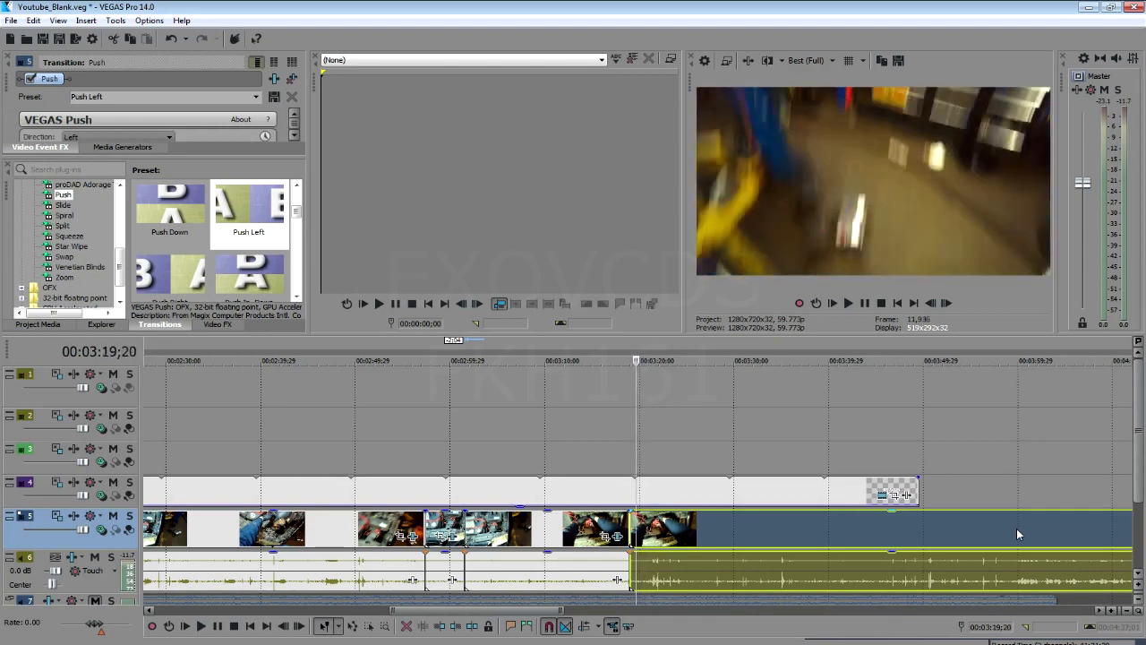
pyautogui.press('Left')
pyautogui.press('Left')
pyautogui.press('Left')
pyautogui.press('Left')
pyautogui.press('Left')
pyautogui.press('Left')
pyautogui.press('Left')
pyautogui.press('Left')
pyautogui.press('Left')
pyautogui.press('Left')
pyautogui.press('Left')
pyautogui.press('Left')
pyautogui.press('Left')
pyautogui.press('Left')
pyautogui.press('Left')
pyautogui.press('Left')
pyautogui.press('Left')
pyautogui.press('Left')
pyautogui.press('Left')
pyautogui.press('Left')
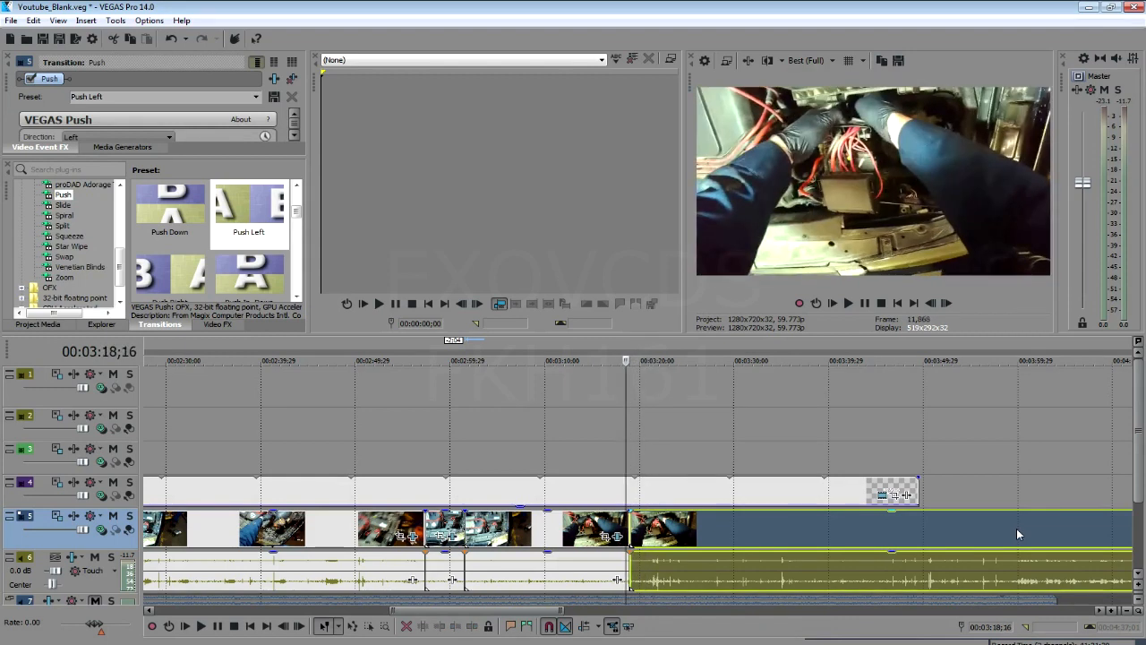
# - Advance past the toolbox footage to the return to the engine bay and split the track 5 clip and its audio at 00:03:25;15
pyautogui.press('Right')
pyautogui.press('Right')
pyautogui.press('Right')
pyautogui.press('Right')
pyautogui.press('Right')
pyautogui.press('Right')
pyautogui.press('Right')
pyautogui.press('Right')
pyautogui.press('Right')
pyautogui.press('Right')
pyautogui.press('Right')
pyautogui.press('Right')
pyautogui.press('Right')
pyautogui.press('Right')
pyautogui.press('Right')
pyautogui.press('Right')
pyautogui.press('Right')
pyautogui.press('Right')
pyautogui.press('Right')
pyautogui.press('Right')
pyautogui.press('Right')
pyautogui.press('Right')
pyautogui.press('Right')
pyautogui.press('Right')
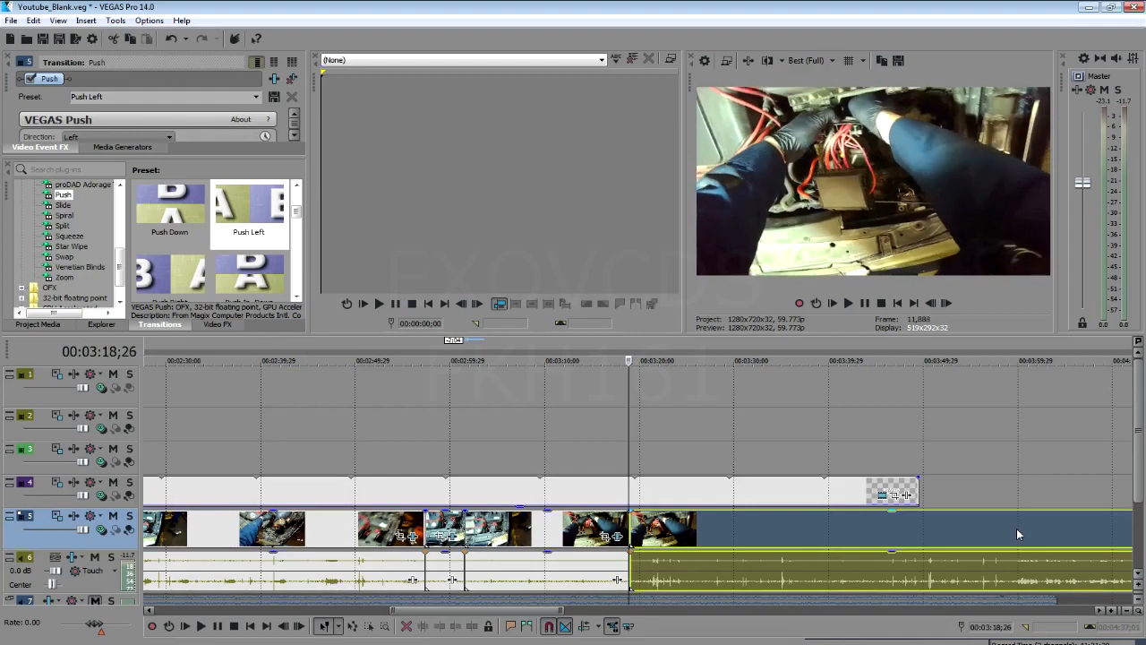
pyautogui.press('Right')
pyautogui.press('Right')
pyautogui.press('Right')
pyautogui.press('Right')
pyautogui.press('Right')
pyautogui.press('Right')
pyautogui.press('Right')
pyautogui.press('Right')
pyautogui.press('Right')
pyautogui.press('Right')
pyautogui.press('Right')
pyautogui.press('Right')
pyautogui.press('Right')
pyautogui.press('Right')
pyautogui.press('Right')
pyautogui.press('Right')
pyautogui.press('Right')
pyautogui.press('Right')
pyautogui.press('Right')
pyautogui.press('Right')
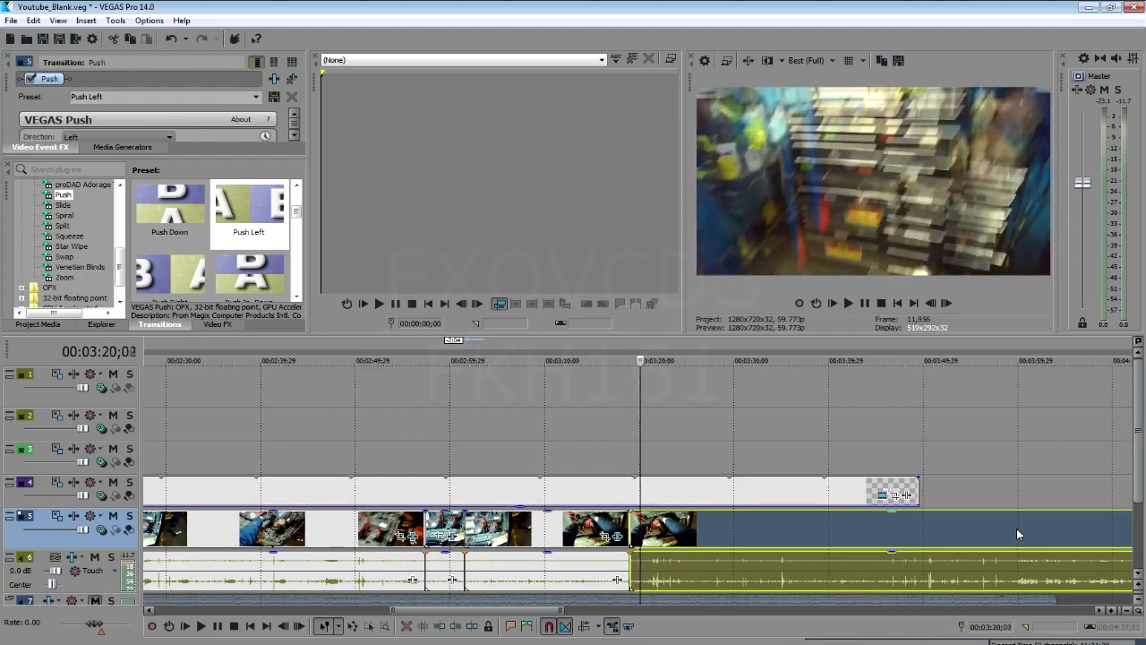
pyautogui.press('Right')
pyautogui.press('Right')
pyautogui.press('Right')
pyautogui.press('Right')
pyautogui.press('Right')
pyautogui.press('Right')
pyautogui.press('Right')
pyautogui.press('Right')
pyautogui.press('Right')
pyautogui.press('Right')
pyautogui.press('Right')
pyautogui.press('Right')
pyautogui.press('Right')
pyautogui.press('Right')
pyautogui.press('Right')
pyautogui.press('Right')
pyautogui.press('Right')
pyautogui.press('Right')
pyautogui.press('Right')
pyautogui.press('Right')
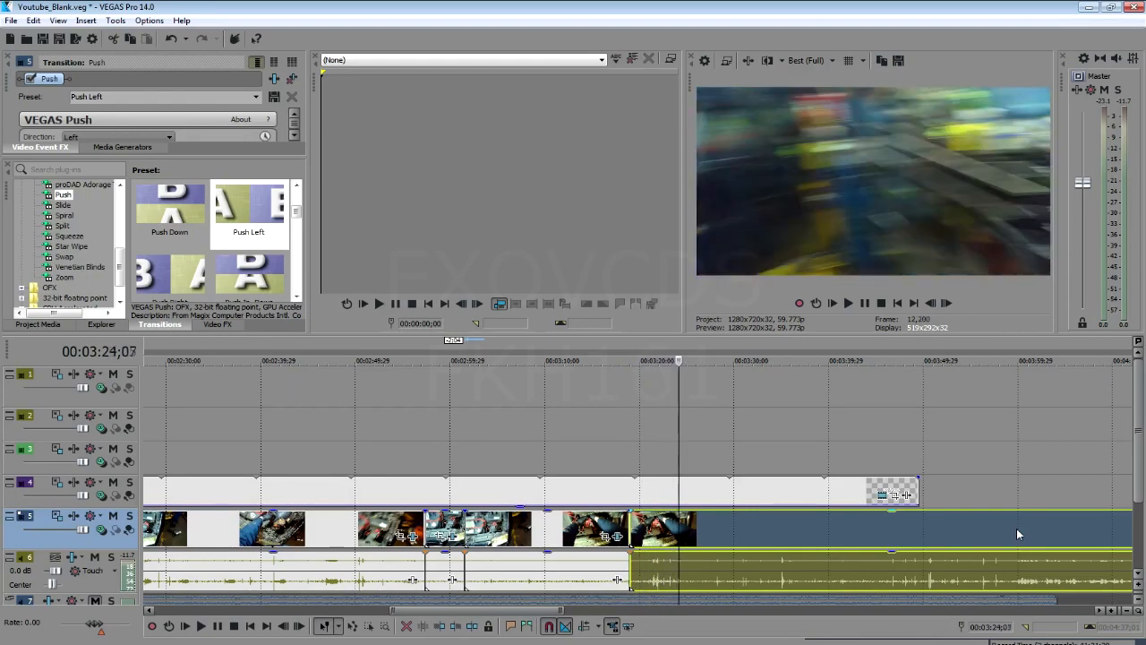
pyautogui.press('Right')
pyautogui.press('Right')
pyautogui.press('Right')
pyautogui.press('Right')
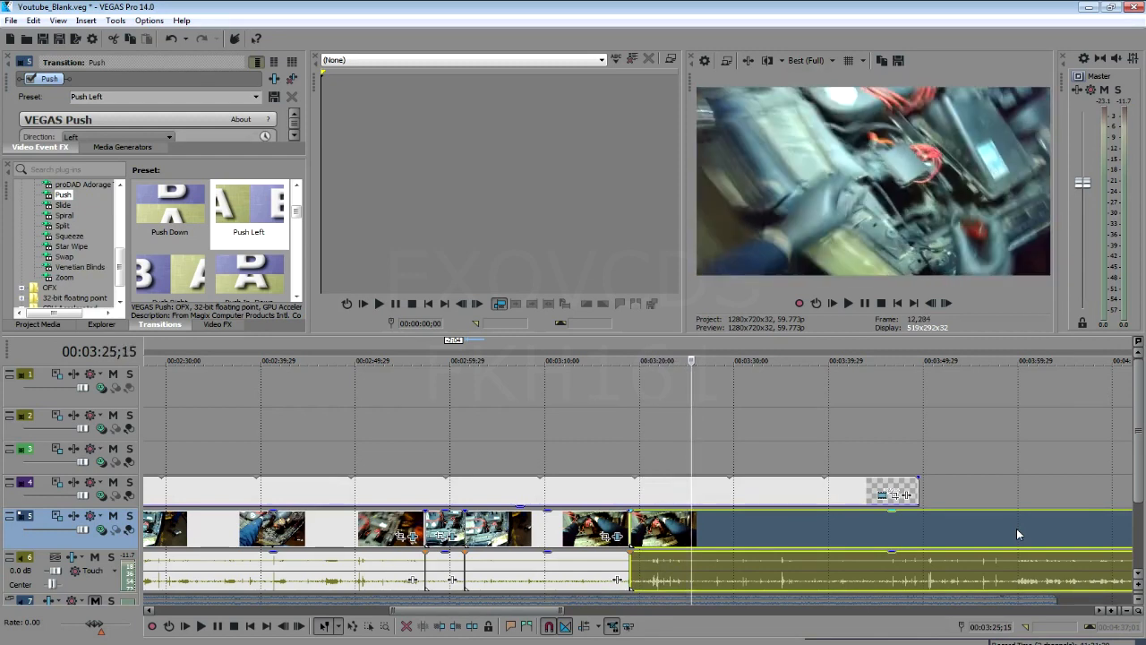
pyautogui.press('s')
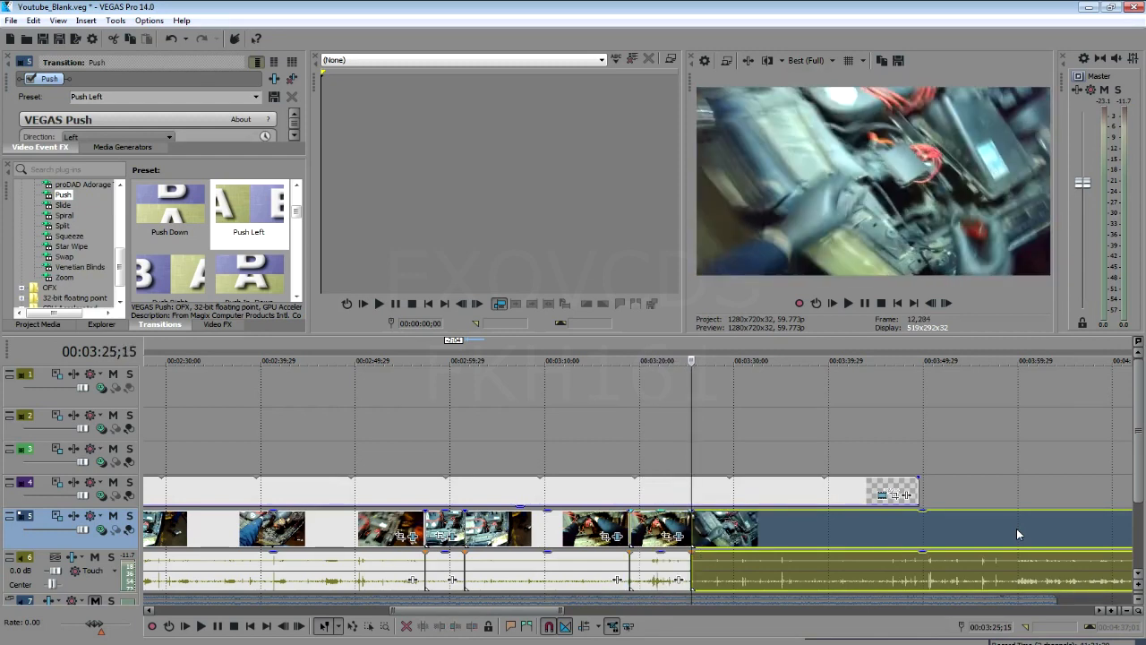
# - Delete the segment between 00:03:19;00 and 00:03:25;15, closing the gap with the following clip, and play across the join
pyautogui.click(648, 523)
pyautogui.press('Delete')
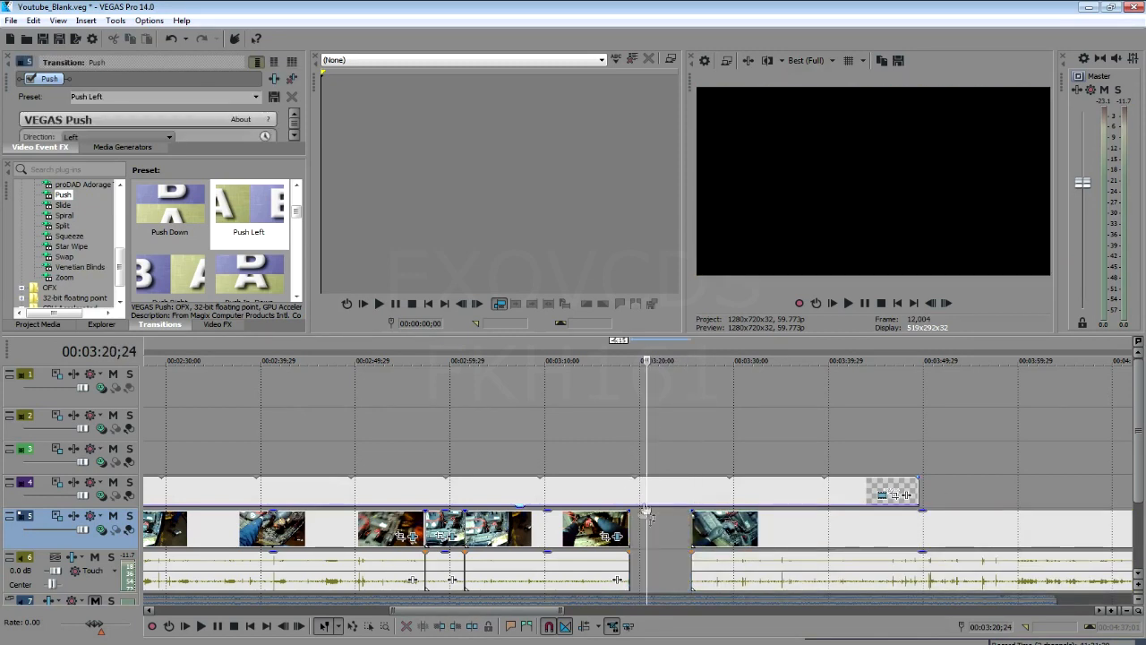
pyautogui.click(611, 527)
pyautogui.moveTo(731, 525); pyautogui.dragTo(672, 526)
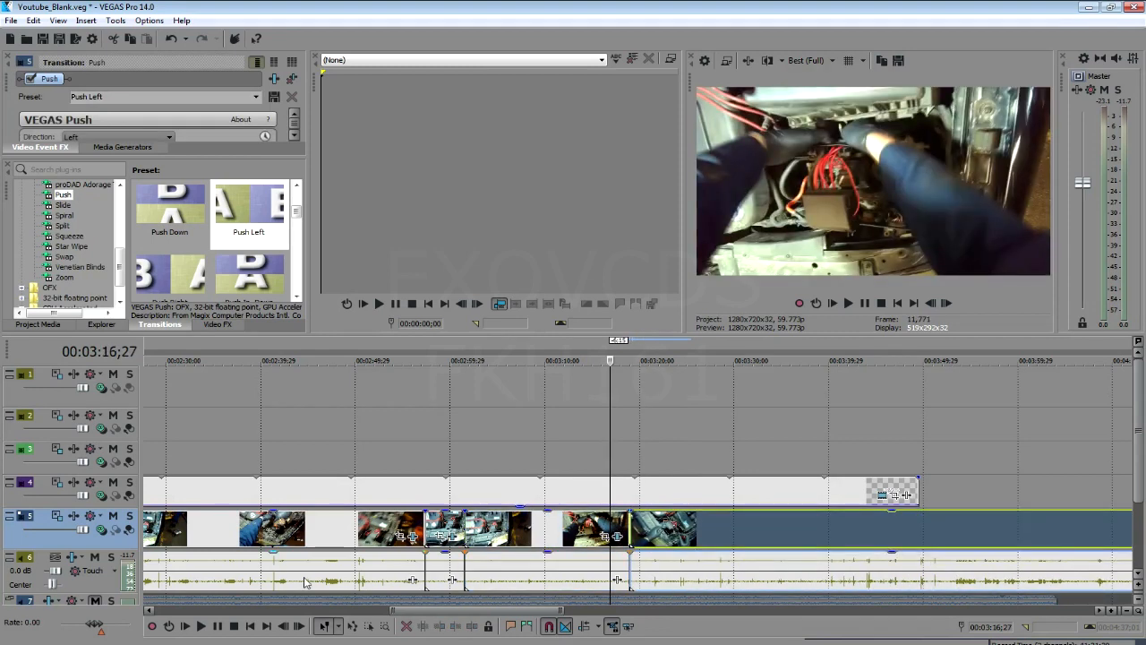
pyautogui.click(204, 626)
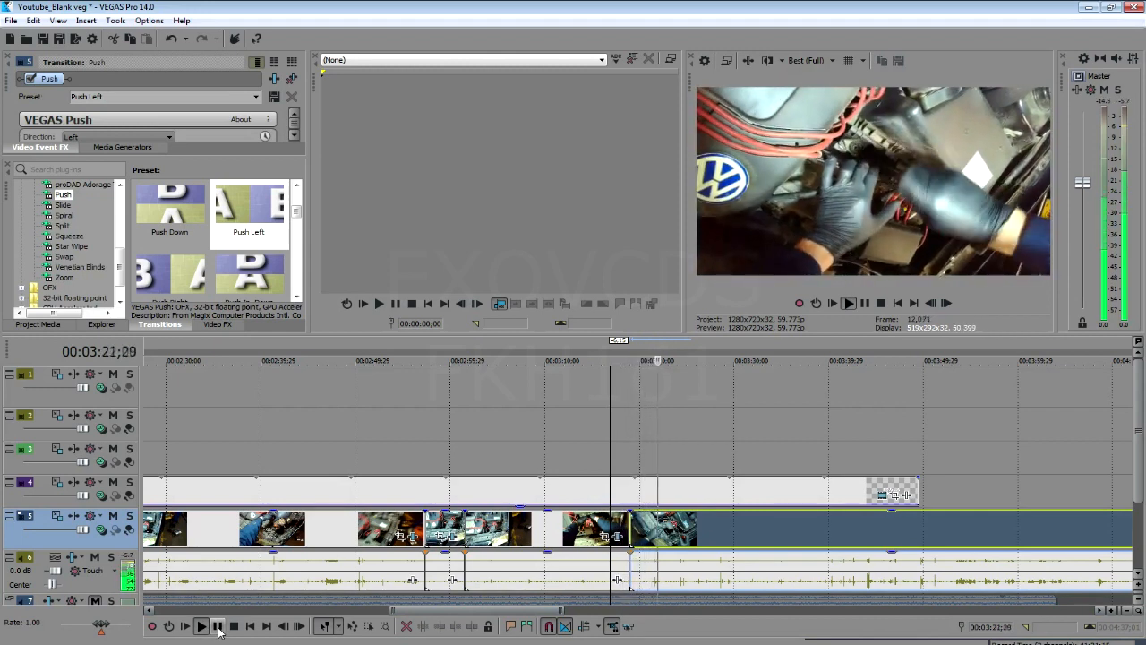
pyautogui.click(216, 626)
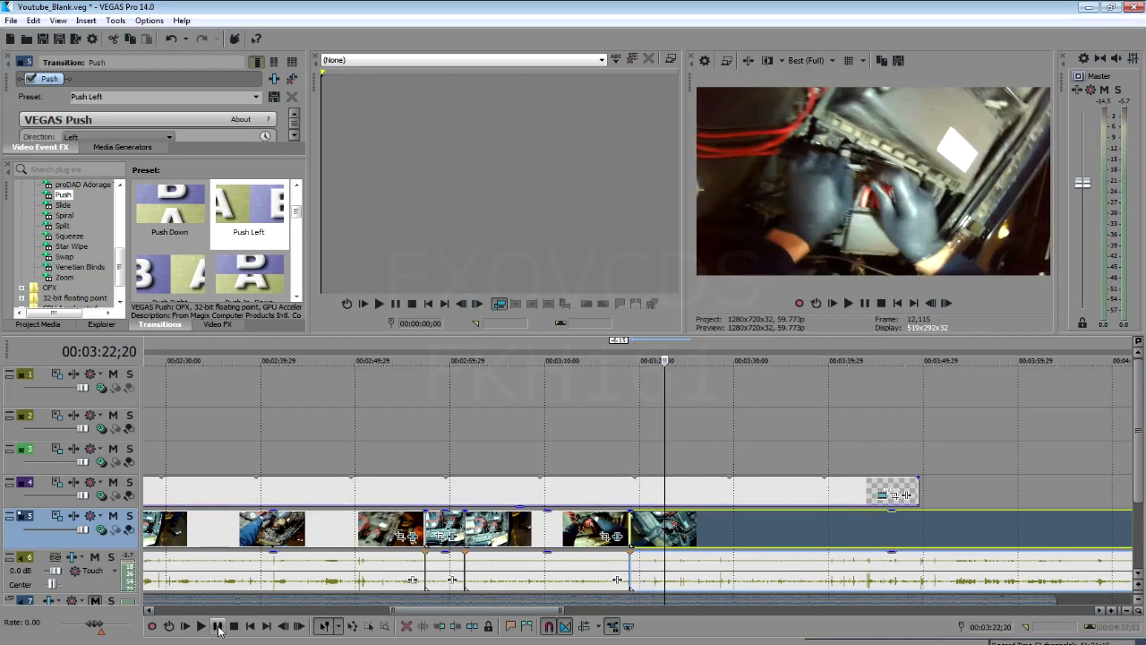
# - Extend the end of the track 4 event by about 4 minutes 29 seconds, past the end of the track 5 footage
pyautogui.scroll(-8, 909, 512)
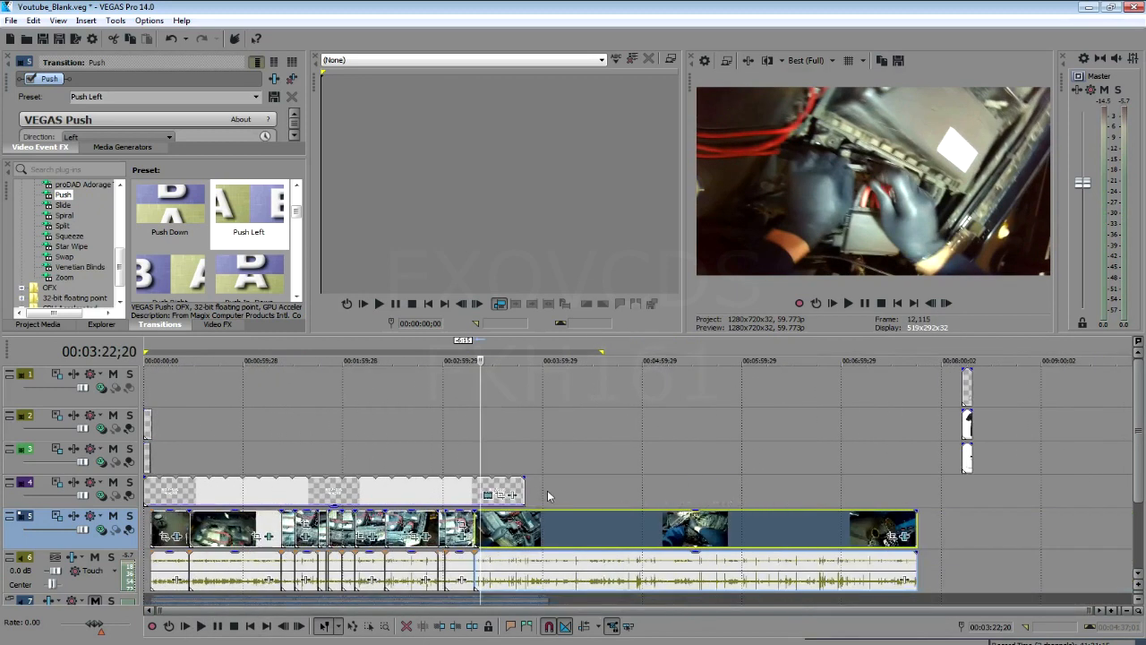
pyautogui.moveTo(519, 488); pyautogui.dragTo(972, 491)
pyautogui.scroll(8, 499, 492)
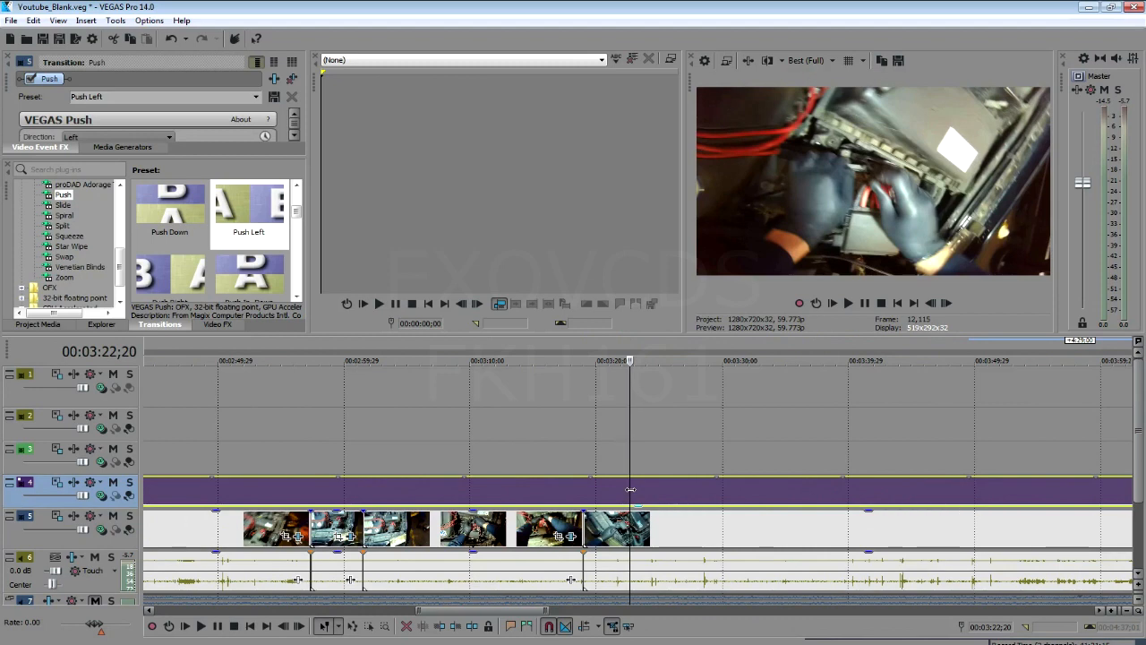
# - Play the track 5 footage from 00:03:17;24 to where the camera starts leaving the engine bay, and split video and audio at 00:03:48;18
pyautogui.click(569, 528)
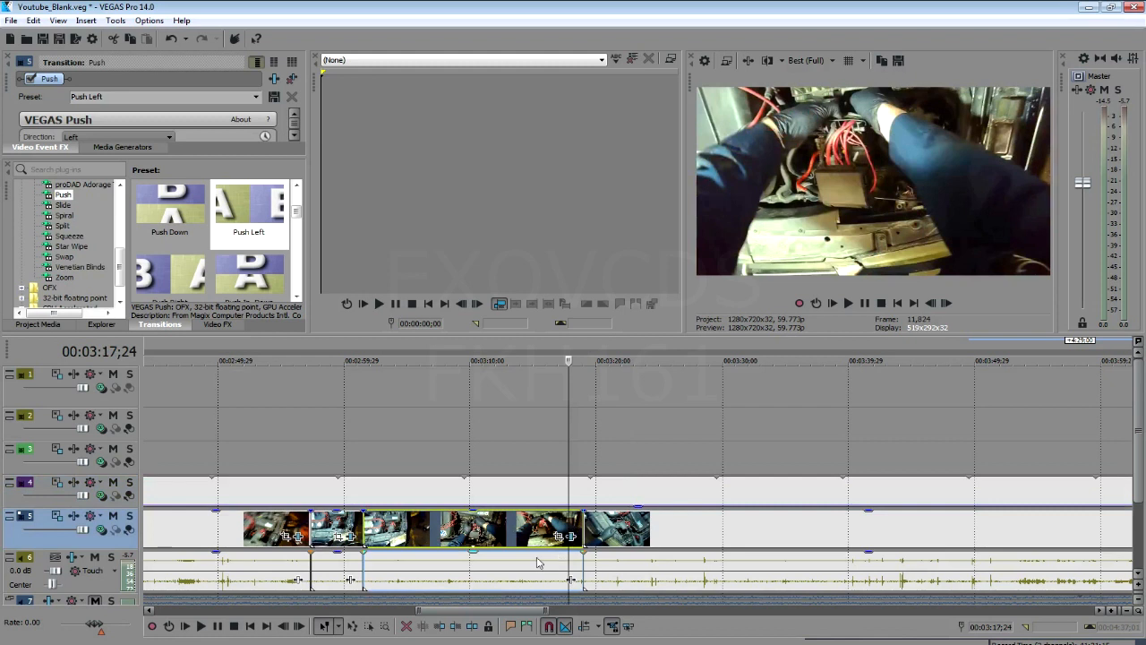
pyautogui.click(218, 627)
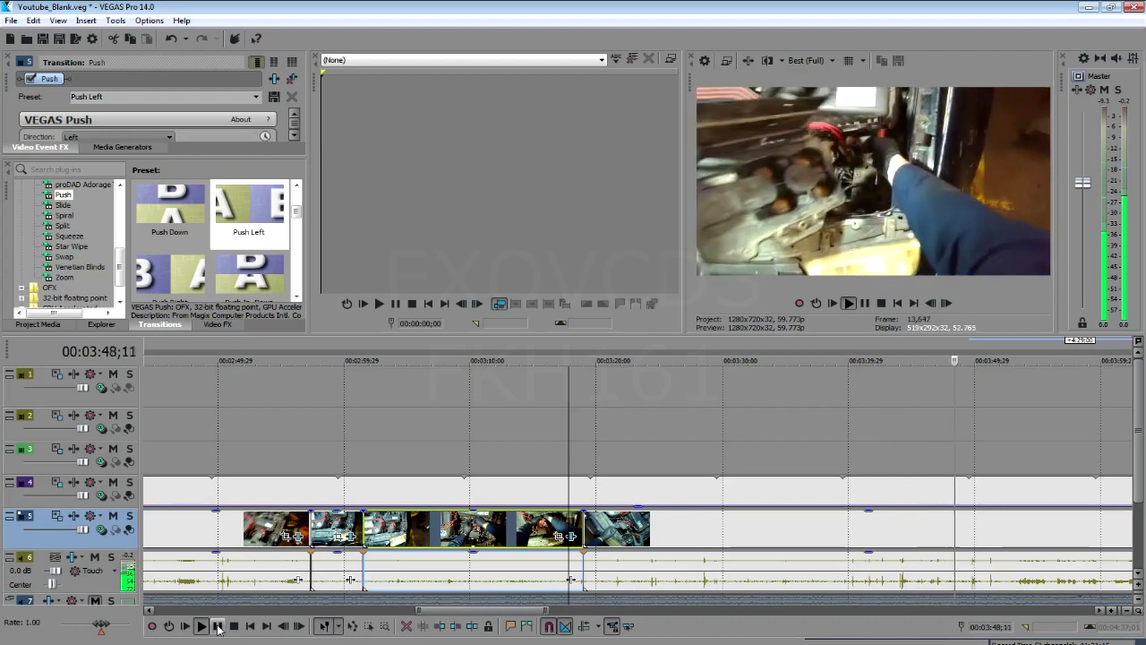
pyautogui.click(218, 626)
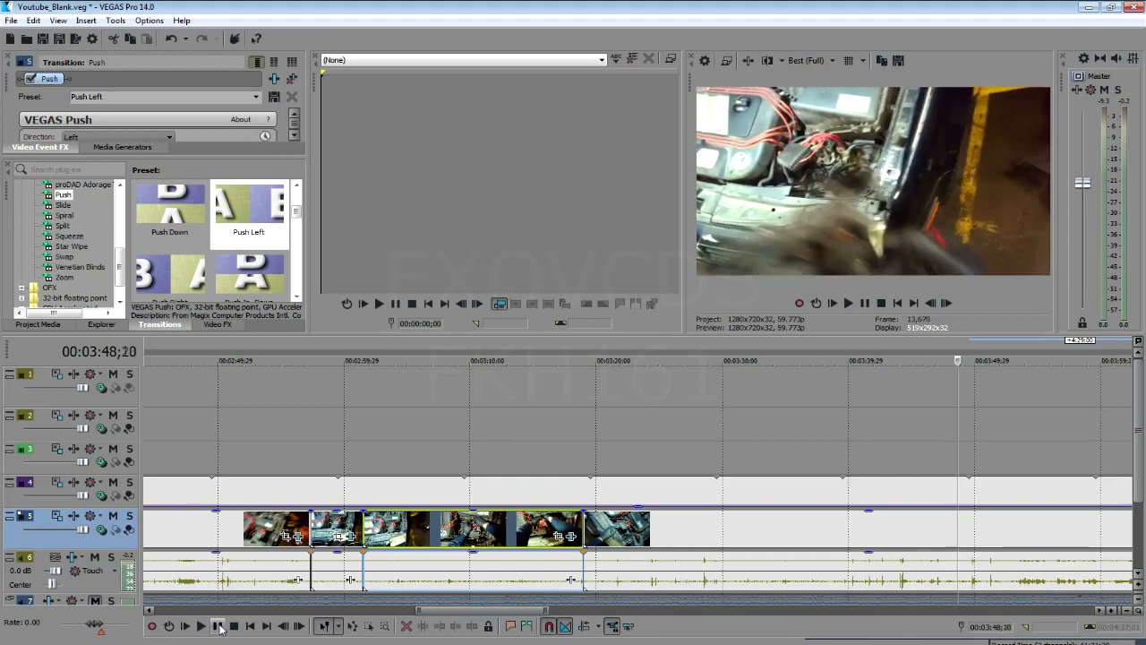
pyautogui.press('Right')
pyautogui.press('Right')
pyautogui.press('Right')
pyautogui.press('Right')
pyautogui.press('Right')
pyautogui.press('Right')
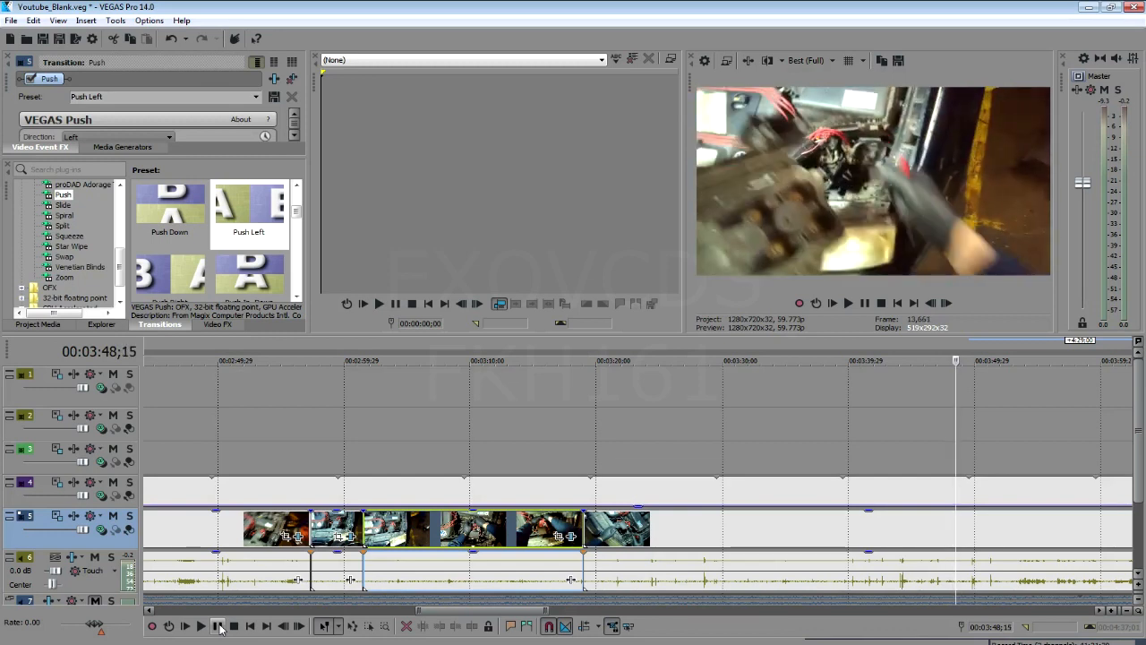
pyautogui.click(955, 526)
pyautogui.press('Right')
pyautogui.press('Right')
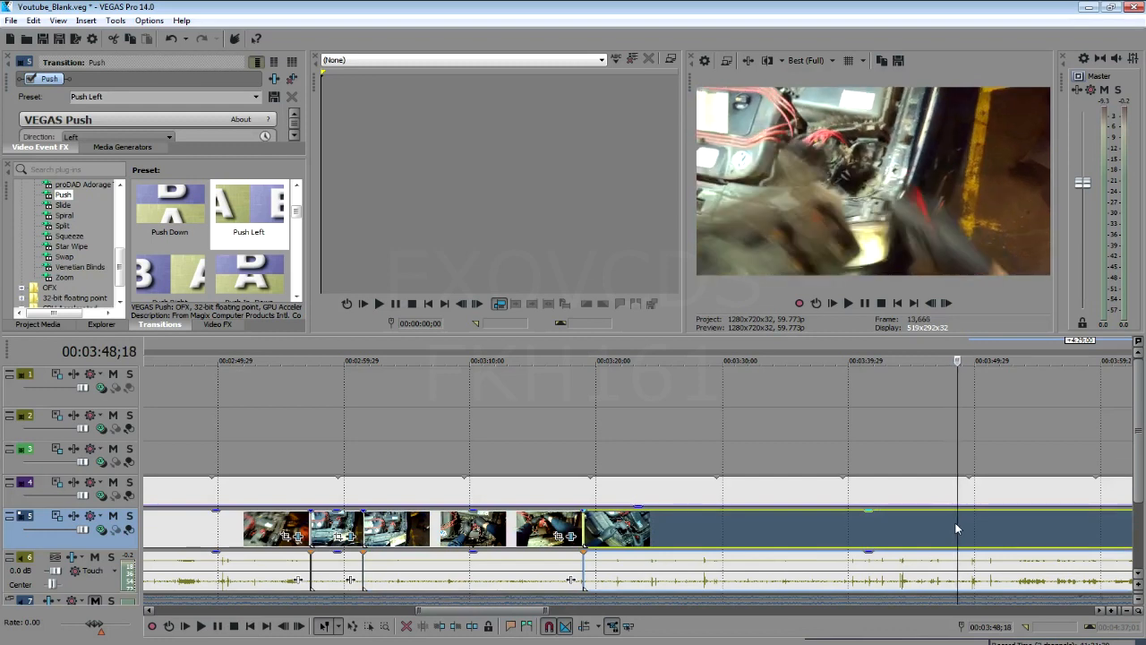
pyautogui.press('s')
# - Advance through the blurred floor footage to the return to the engine bay and split the track 5 clip and its audio at 00:03:52;07
pyautogui.press('Right')
pyautogui.press('Right')
pyautogui.press('Right')
pyautogui.press('Right')
pyautogui.press('Right')
pyautogui.press('Right')
pyautogui.press('Right')
pyautogui.press('Right')
pyautogui.press('Right')
pyautogui.press('Right')
pyautogui.press('Right')
pyautogui.press('Right')
pyautogui.press('Right')
pyautogui.press('Right')
pyautogui.press('Right')
pyautogui.press('Right')
pyautogui.press('Right')
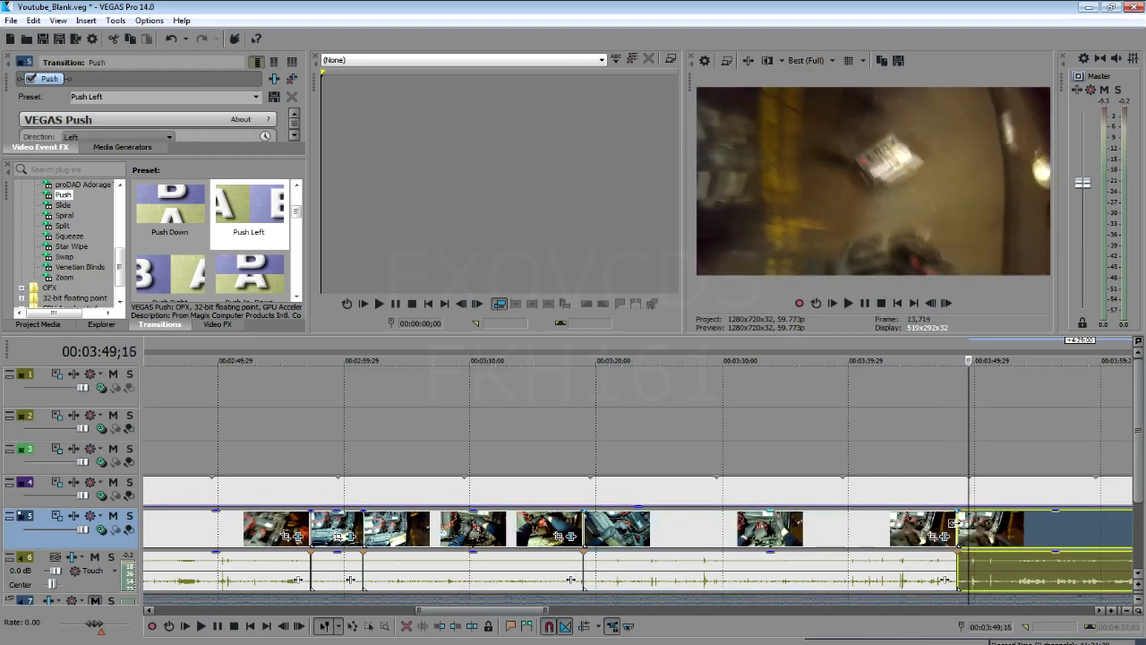
pyautogui.press('Right')
pyautogui.press('Right')
pyautogui.press('Right')
pyautogui.press('Right')
pyautogui.press('Right')
pyautogui.press('Right')
pyautogui.press('Right')
pyautogui.press('Right')
pyautogui.press('Right')
pyautogui.press('Right')
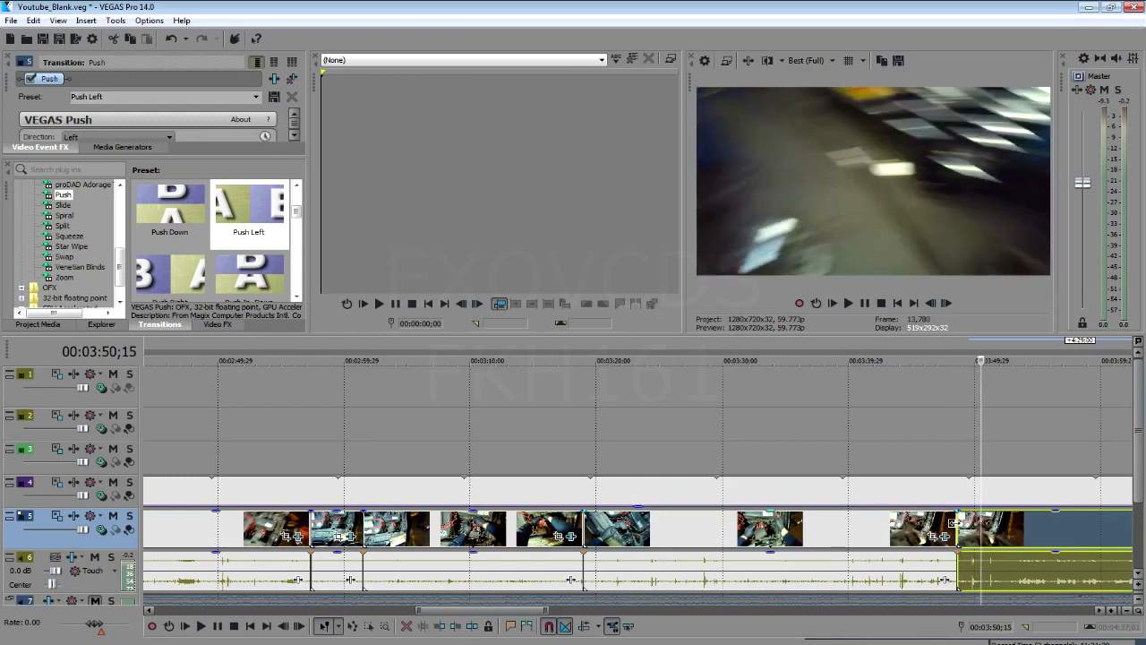
pyautogui.press('Left')
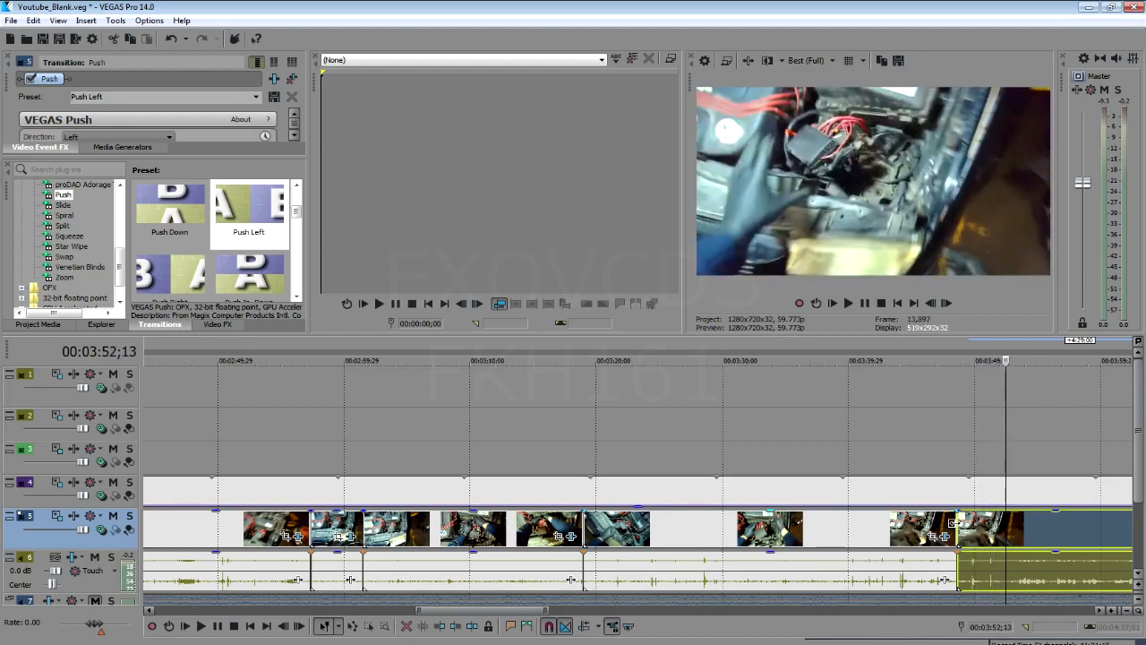
pyautogui.press('Left')
pyautogui.press('Left')
pyautogui.press('Left')
pyautogui.press('Left')
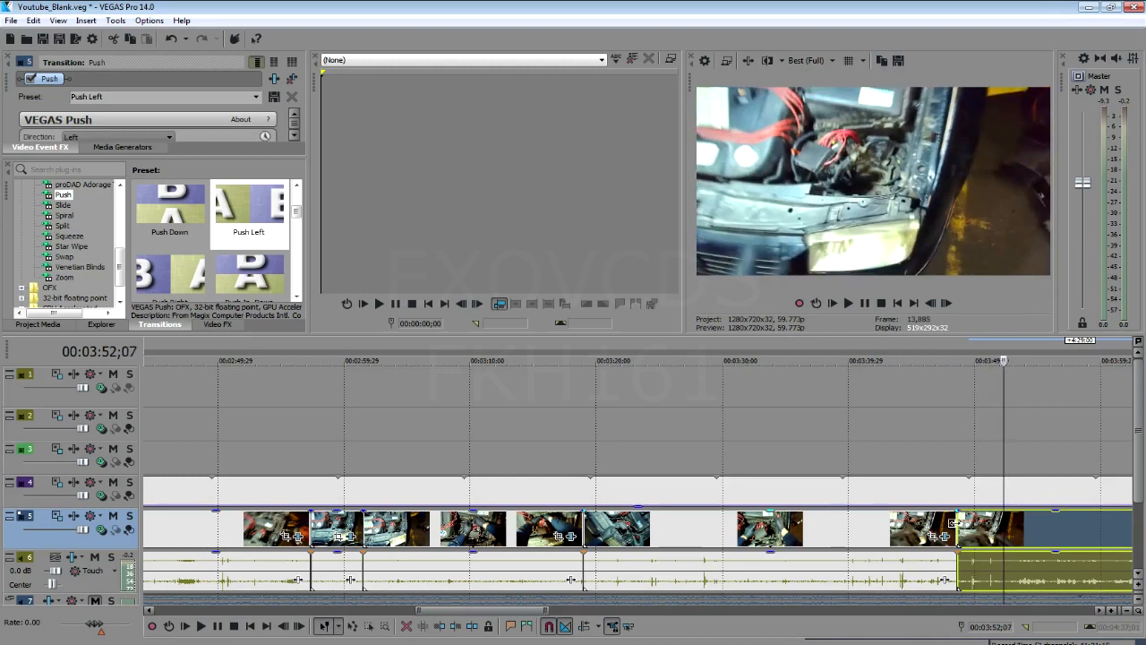
pyautogui.press('s')
# - Delete the segment between 00:03:48;18 and 00:03:52;07, close the gap with the following clip, and play across the join
pyautogui.click(982, 518)
pyautogui.press('Delete')
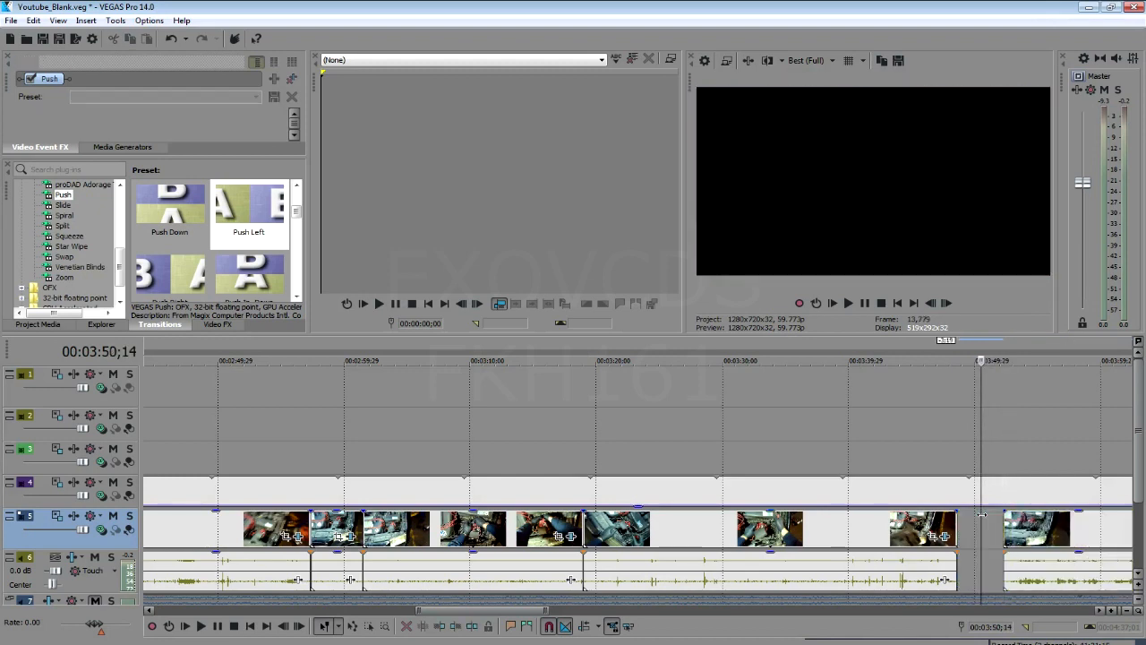
pyautogui.click(937, 522)
pyautogui.moveTo(1041, 530); pyautogui.dragTo(993, 531)
pyautogui.press('space')
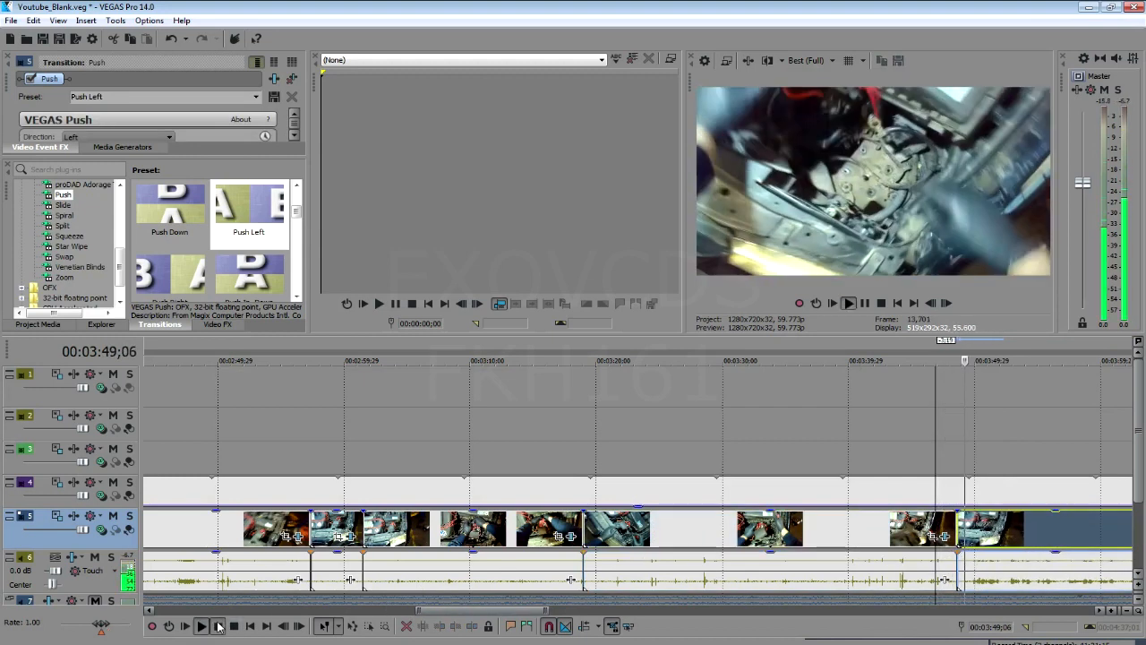
pyautogui.click(218, 625)
# - Step back and forth frame by frame across the join at 00:03:48;18 to examine how the two engine bay shots match
pyautogui.press('Left')
pyautogui.press('Left')
pyautogui.press('Left')
pyautogui.press('Left')
pyautogui.press('Left')
pyautogui.press('Left')
pyautogui.press('Left')
pyautogui.press('Left')
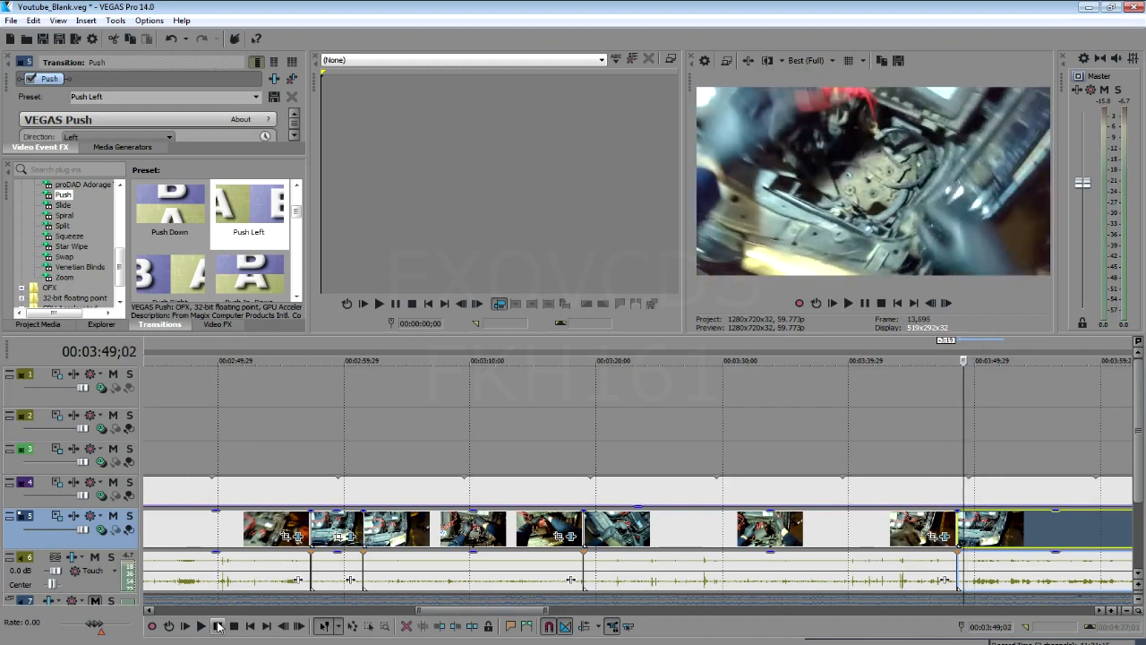
pyautogui.press('Left')
pyautogui.press('Left')
pyautogui.press('Left')
pyautogui.press('Left')
pyautogui.press('Left')
pyautogui.press('Left')
pyautogui.press('Left')
pyautogui.press('Left')
pyautogui.press('Left')
pyautogui.press('Left')
pyautogui.press('Left')
pyautogui.press('Left')
pyautogui.press('Left')
pyautogui.press('Left')
pyautogui.press('Left')
pyautogui.press('Left')
pyautogui.press('Left')
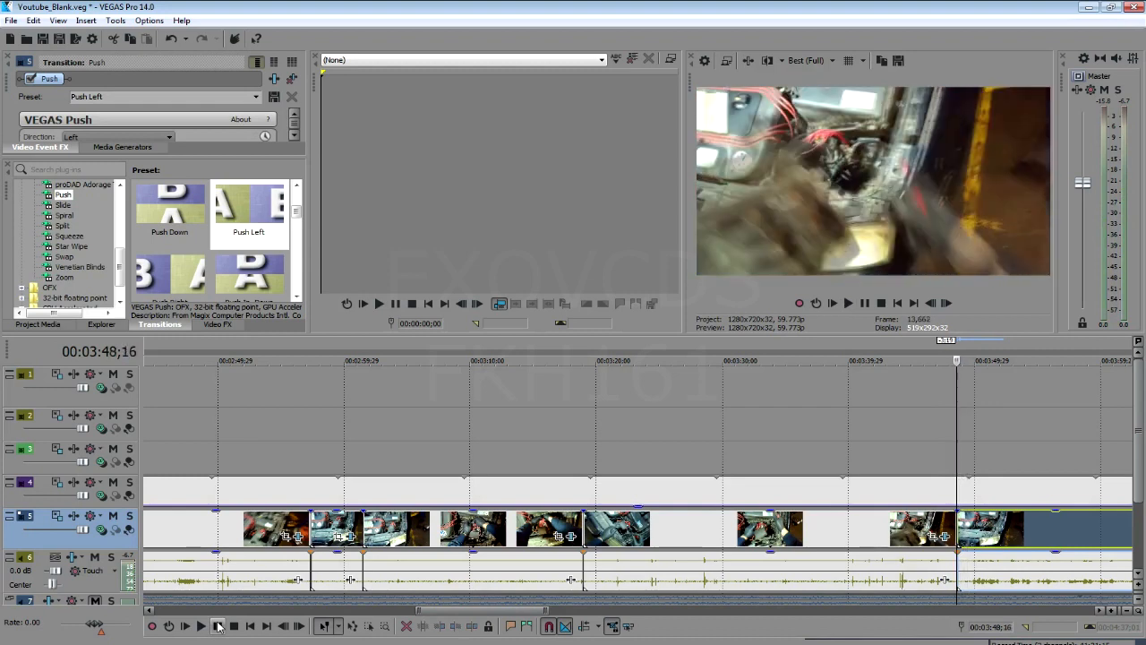
pyautogui.press('Right')
pyautogui.press('Right')
pyautogui.press('Right')
pyautogui.press('Right')
pyautogui.press('Right')
pyautogui.press('Left')
pyautogui.press('Left')
pyautogui.press('Right')
pyautogui.press('Right')
pyautogui.press('Left')
pyautogui.press('Left')
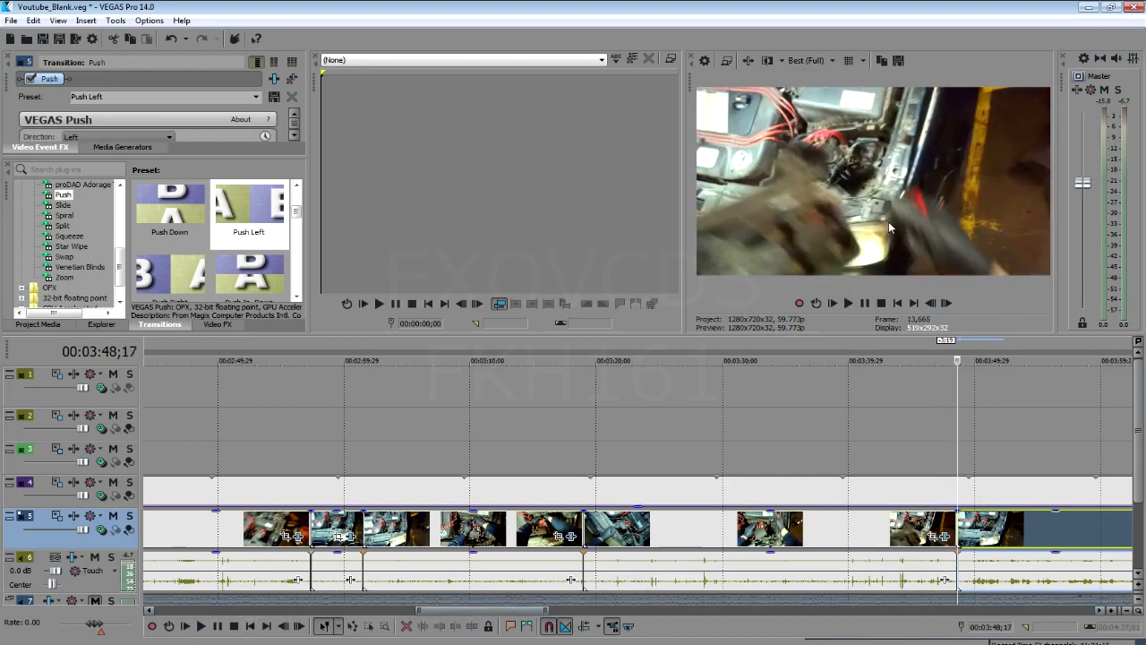
pyautogui.press('Left')
pyautogui.press('Left')
pyautogui.press('Left')
pyautogui.press('Left')
pyautogui.press('Left')
pyautogui.press('Left')
pyautogui.press('Right')
pyautogui.press('Right')
pyautogui.press('Right')
pyautogui.press('Right')
pyautogui.press('Right')
pyautogui.press('Right')
pyautogui.press('Right')
pyautogui.press('Right')
pyautogui.press('Right')
pyautogui.press('Left')
pyautogui.press('Left')
pyautogui.press('Left')
pyautogui.press('Left')
pyautogui.press('Left')
pyautogui.press('Left')
pyautogui.press('Right')
pyautogui.press('Right')
pyautogui.press('Right')
pyautogui.press('Right')
pyautogui.press('Right')
pyautogui.press('Right')
pyautogui.press('Left')
pyautogui.press('Left')
pyautogui.press('Left')
pyautogui.press('Left')
pyautogui.press('Left')
pyautogui.press('Left')
pyautogui.press('Left')
pyautogui.press('Left')
pyautogui.press('Left')
pyautogui.press('Right')
pyautogui.press('Right')
pyautogui.press('Right')
pyautogui.press('Right')
pyautogui.press('Right')
pyautogui.press('Right')
pyautogui.press('Right')
pyautogui.press('Right')
pyautogui.press('Right')
pyautogui.press('Right')
pyautogui.press('Right')
pyautogui.press('Right')
pyautogui.press('Right')
pyautogui.press('Right')
pyautogui.press('Right')
pyautogui.press('Right')
pyautogui.press('Right')
pyautogui.press('Right')
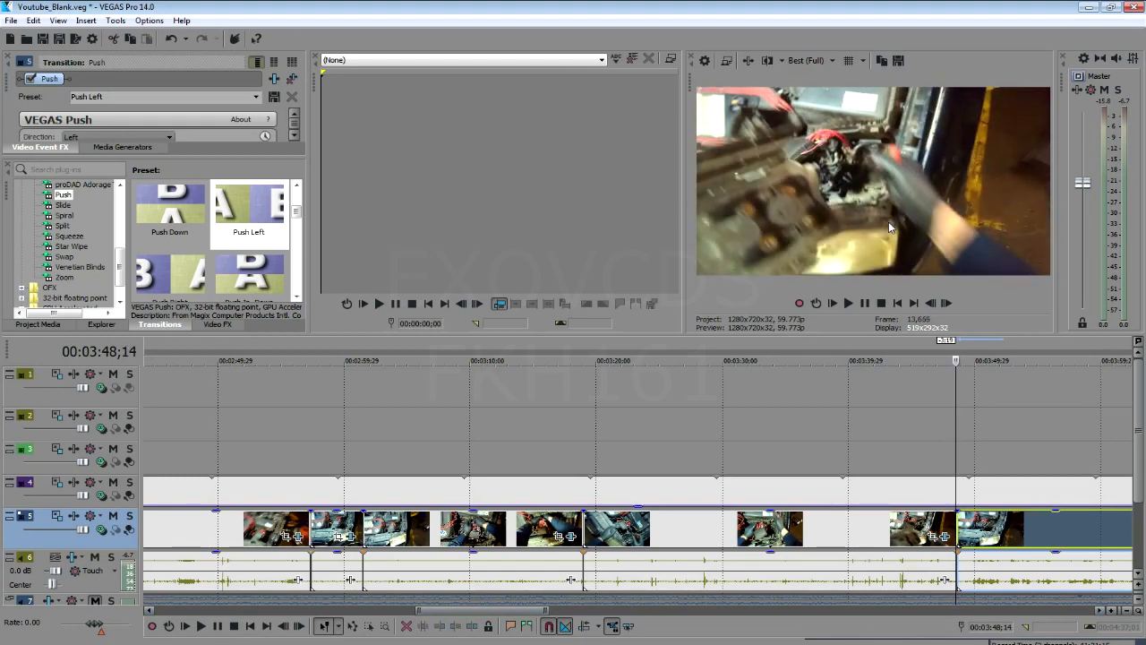
pyautogui.press('Right')
pyautogui.press('Right')
pyautogui.press('Right')
pyautogui.press('Right')
pyautogui.press('Right')
pyautogui.press('Right')
pyautogui.press('Right')
pyautogui.press('Right')
pyautogui.press('Right')
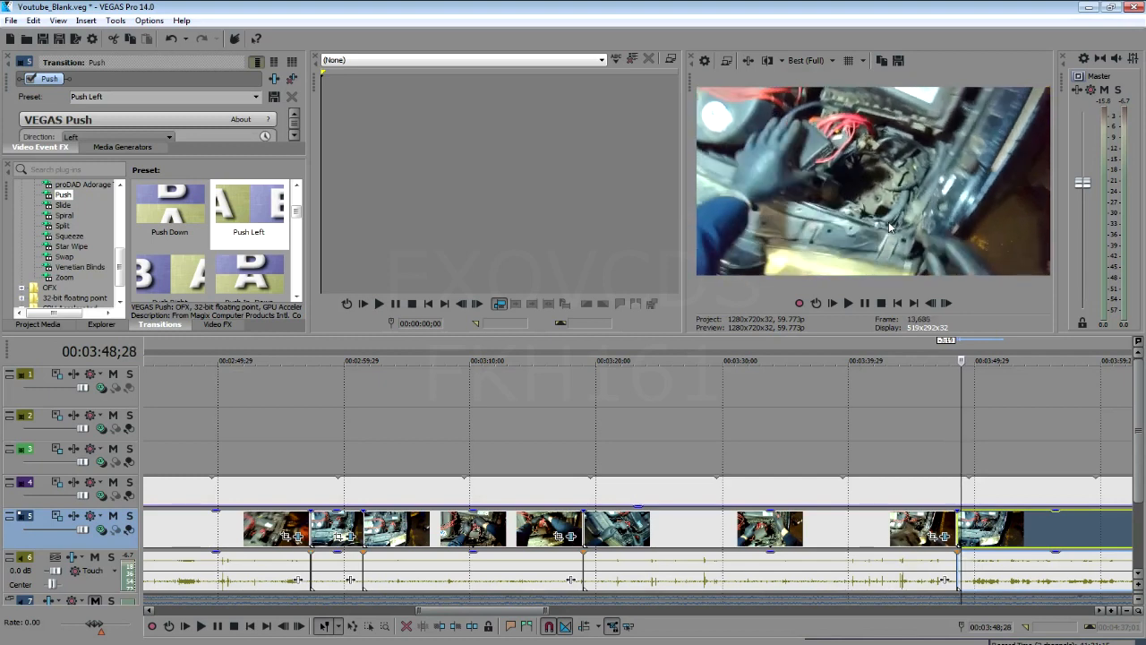